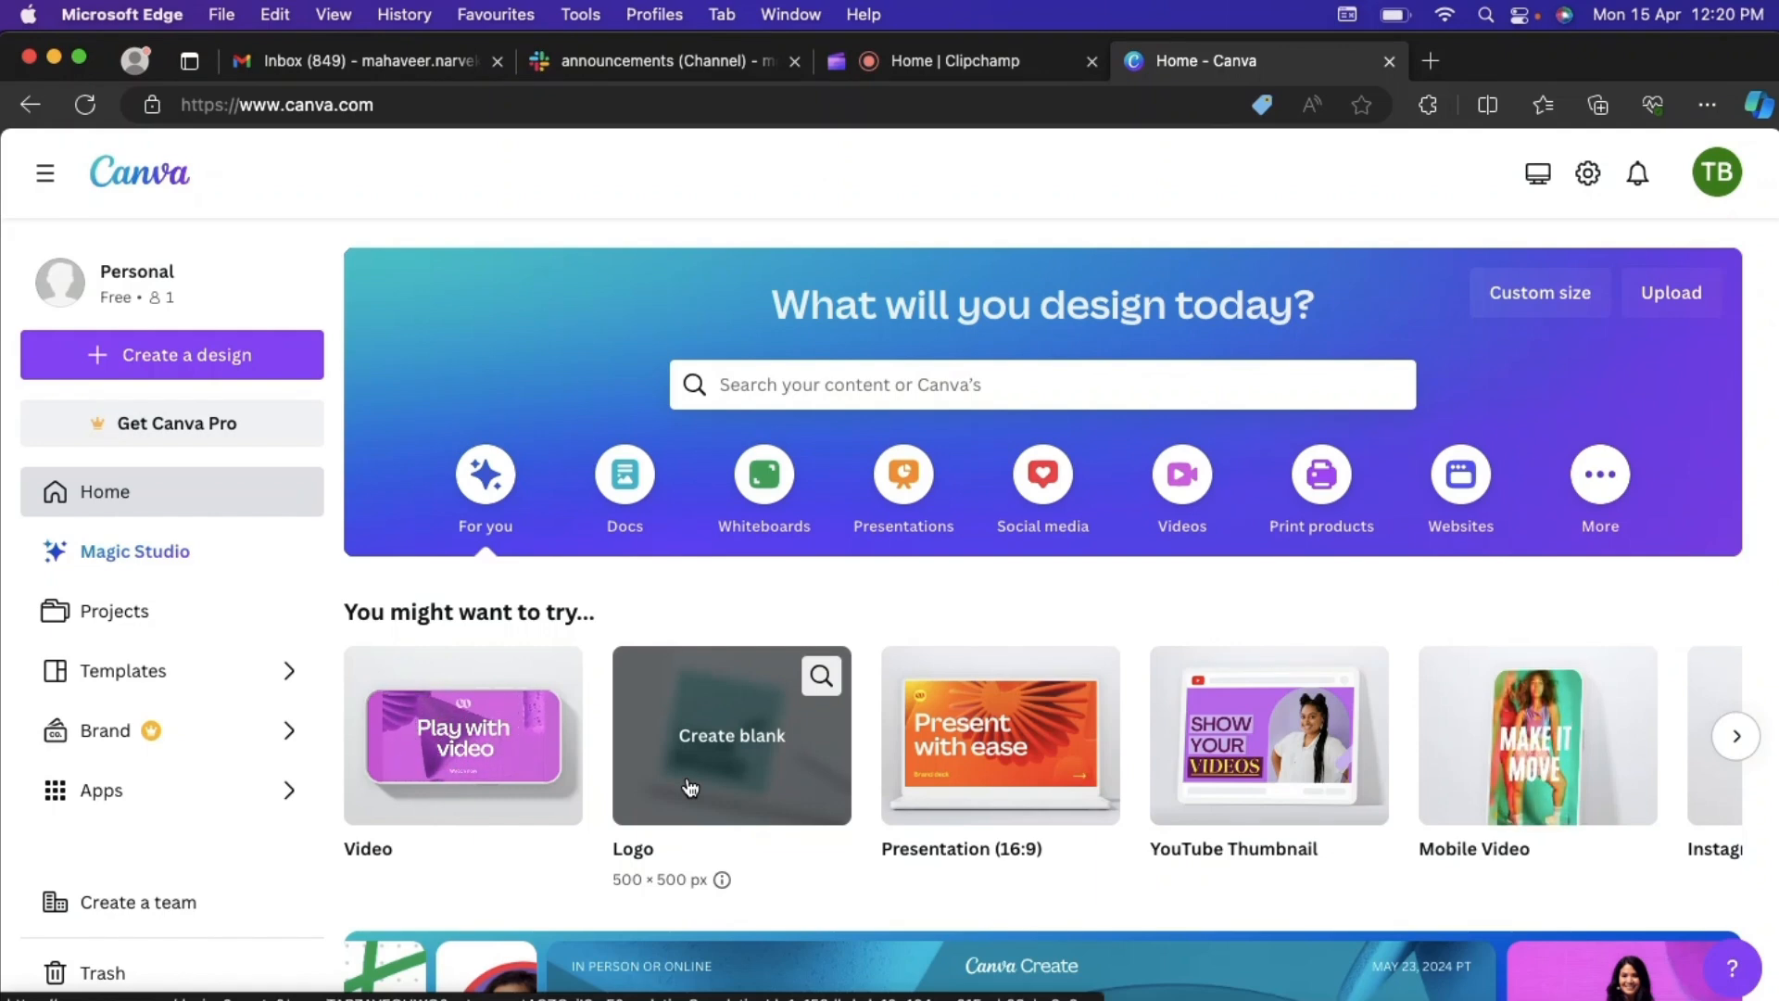
- Create a blank logo design and search the logo templates for "travel"
click(688, 784)
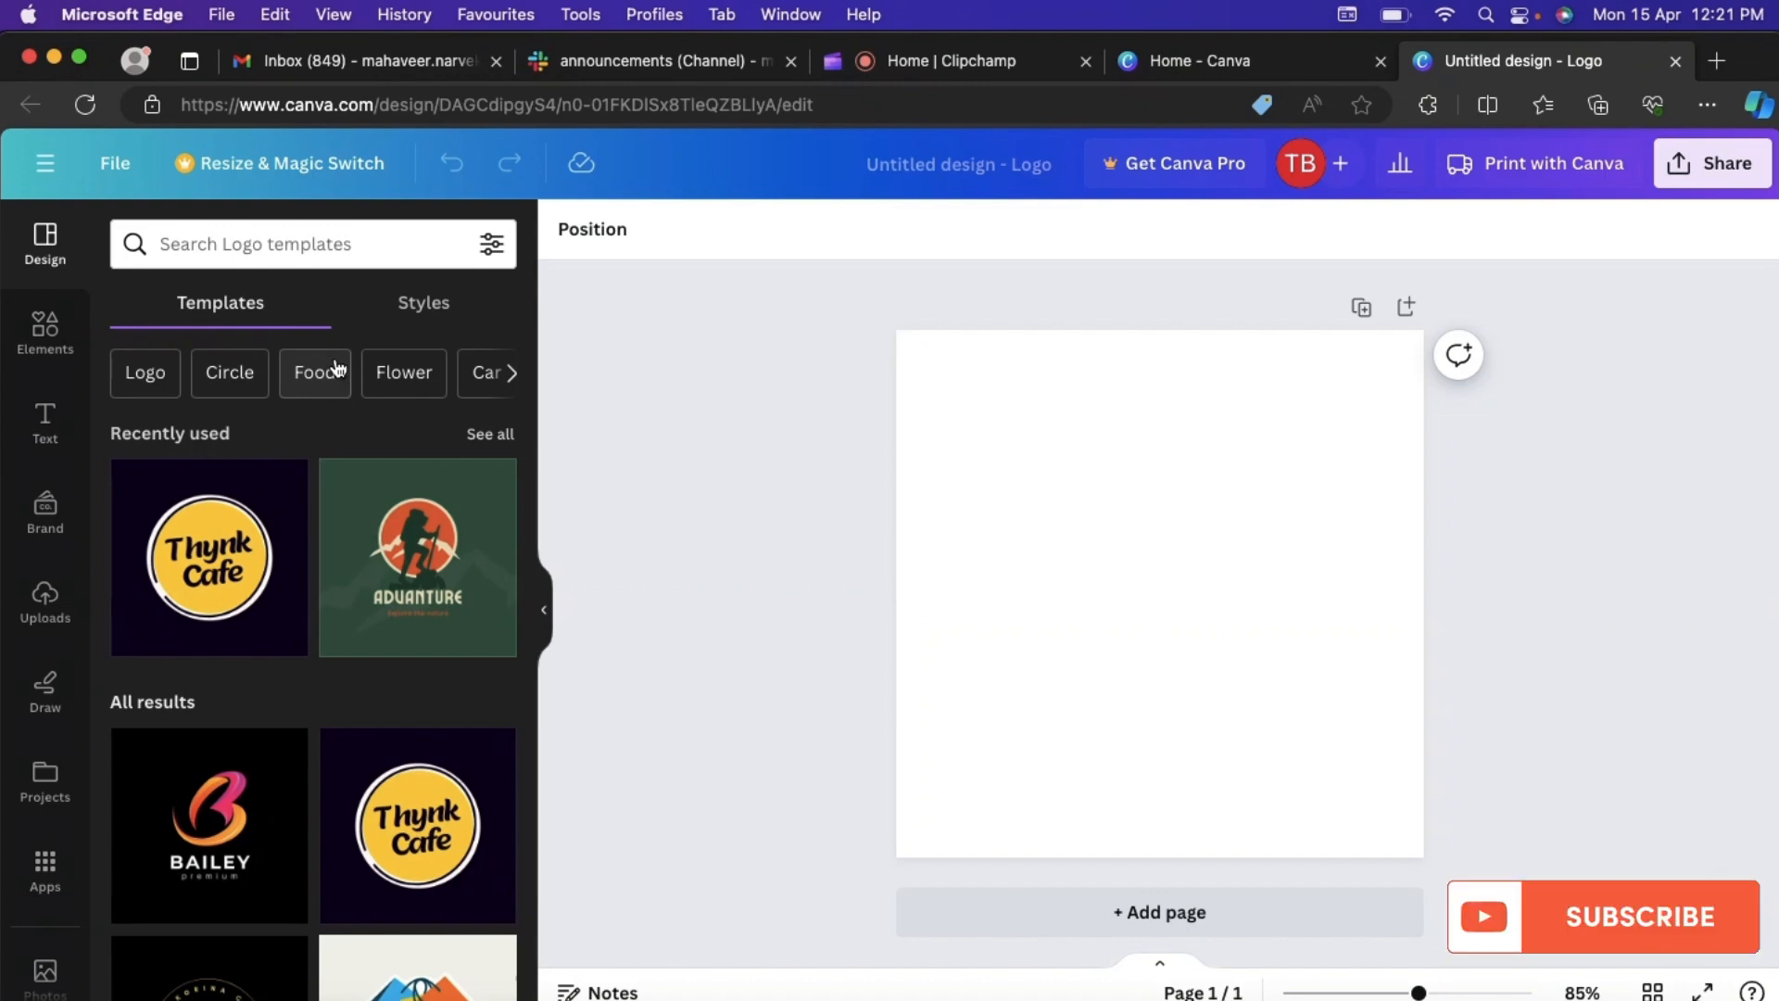
click(304, 255)
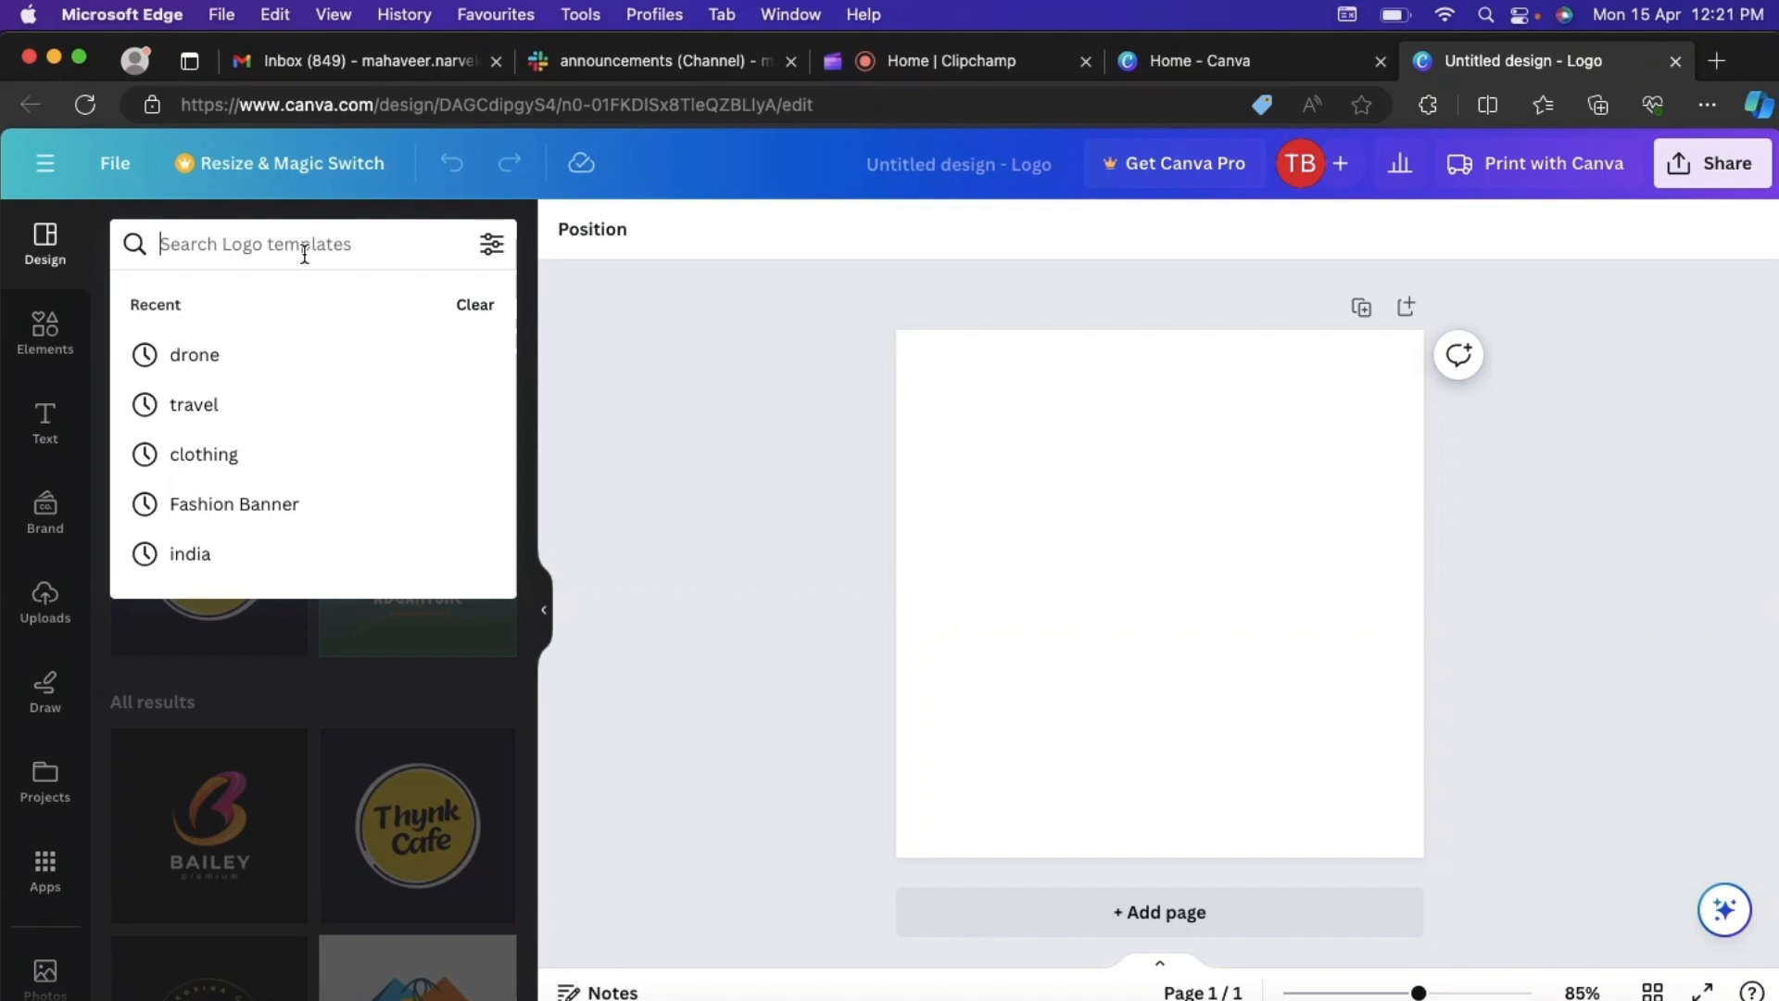
text(travel)
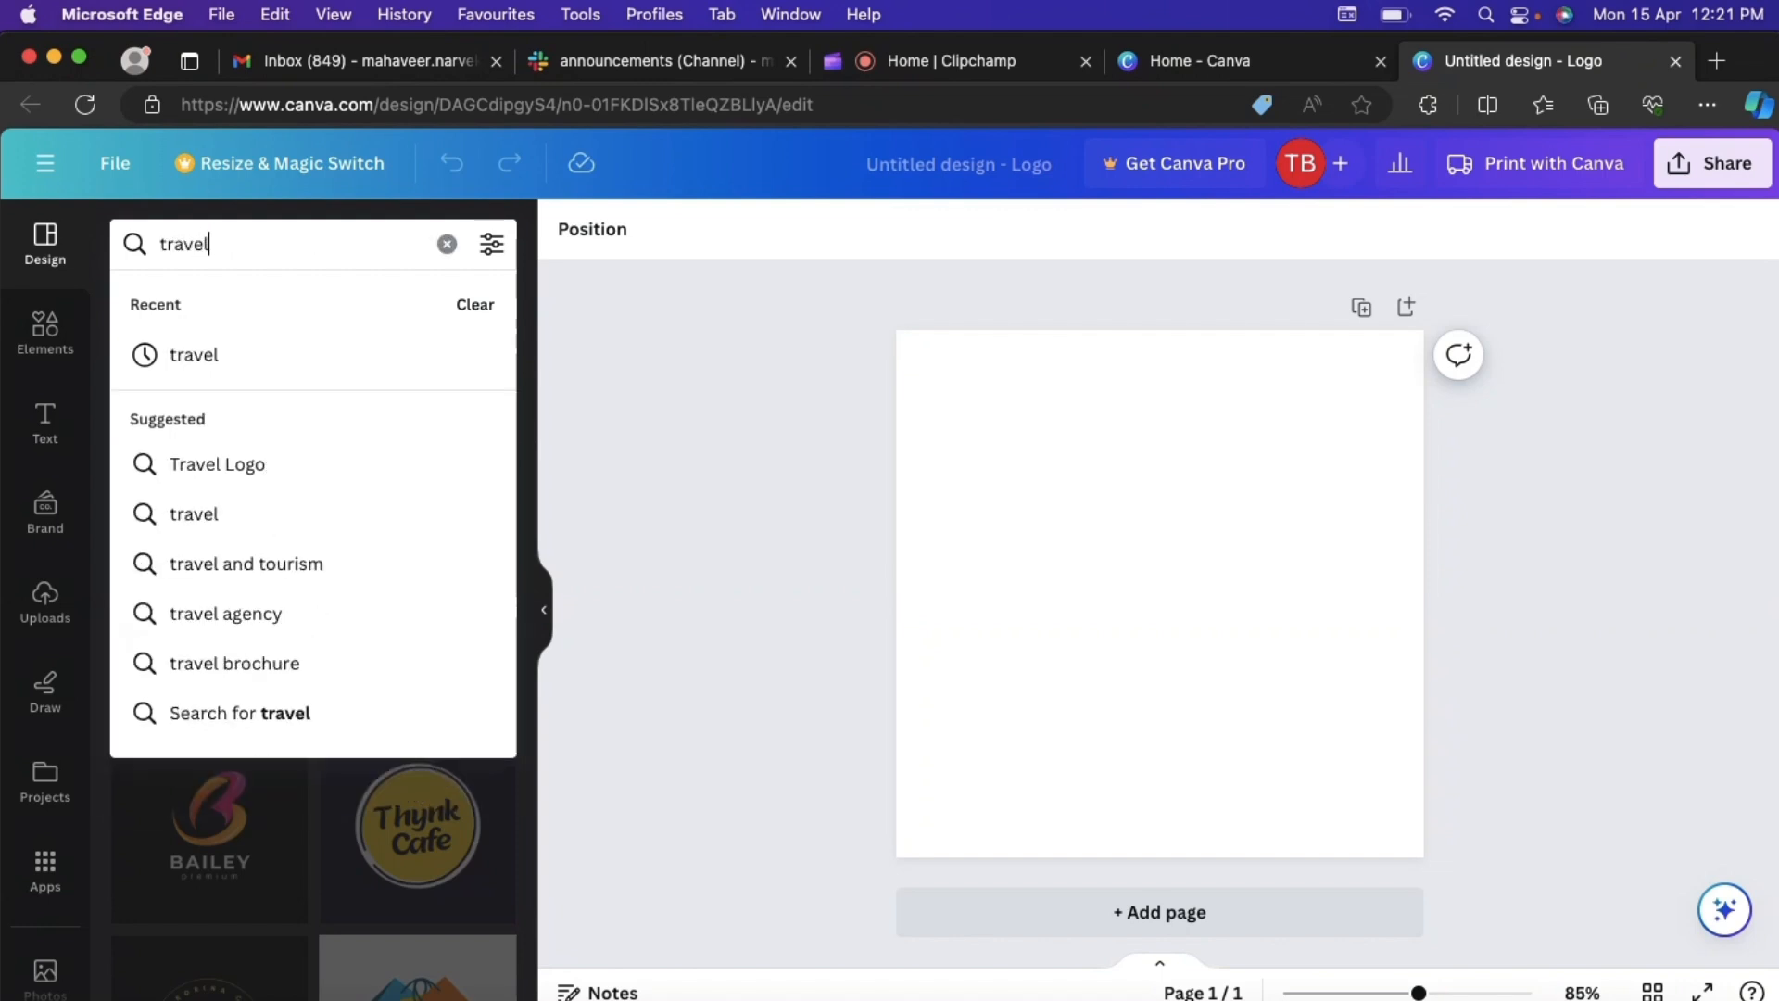
key(Return)
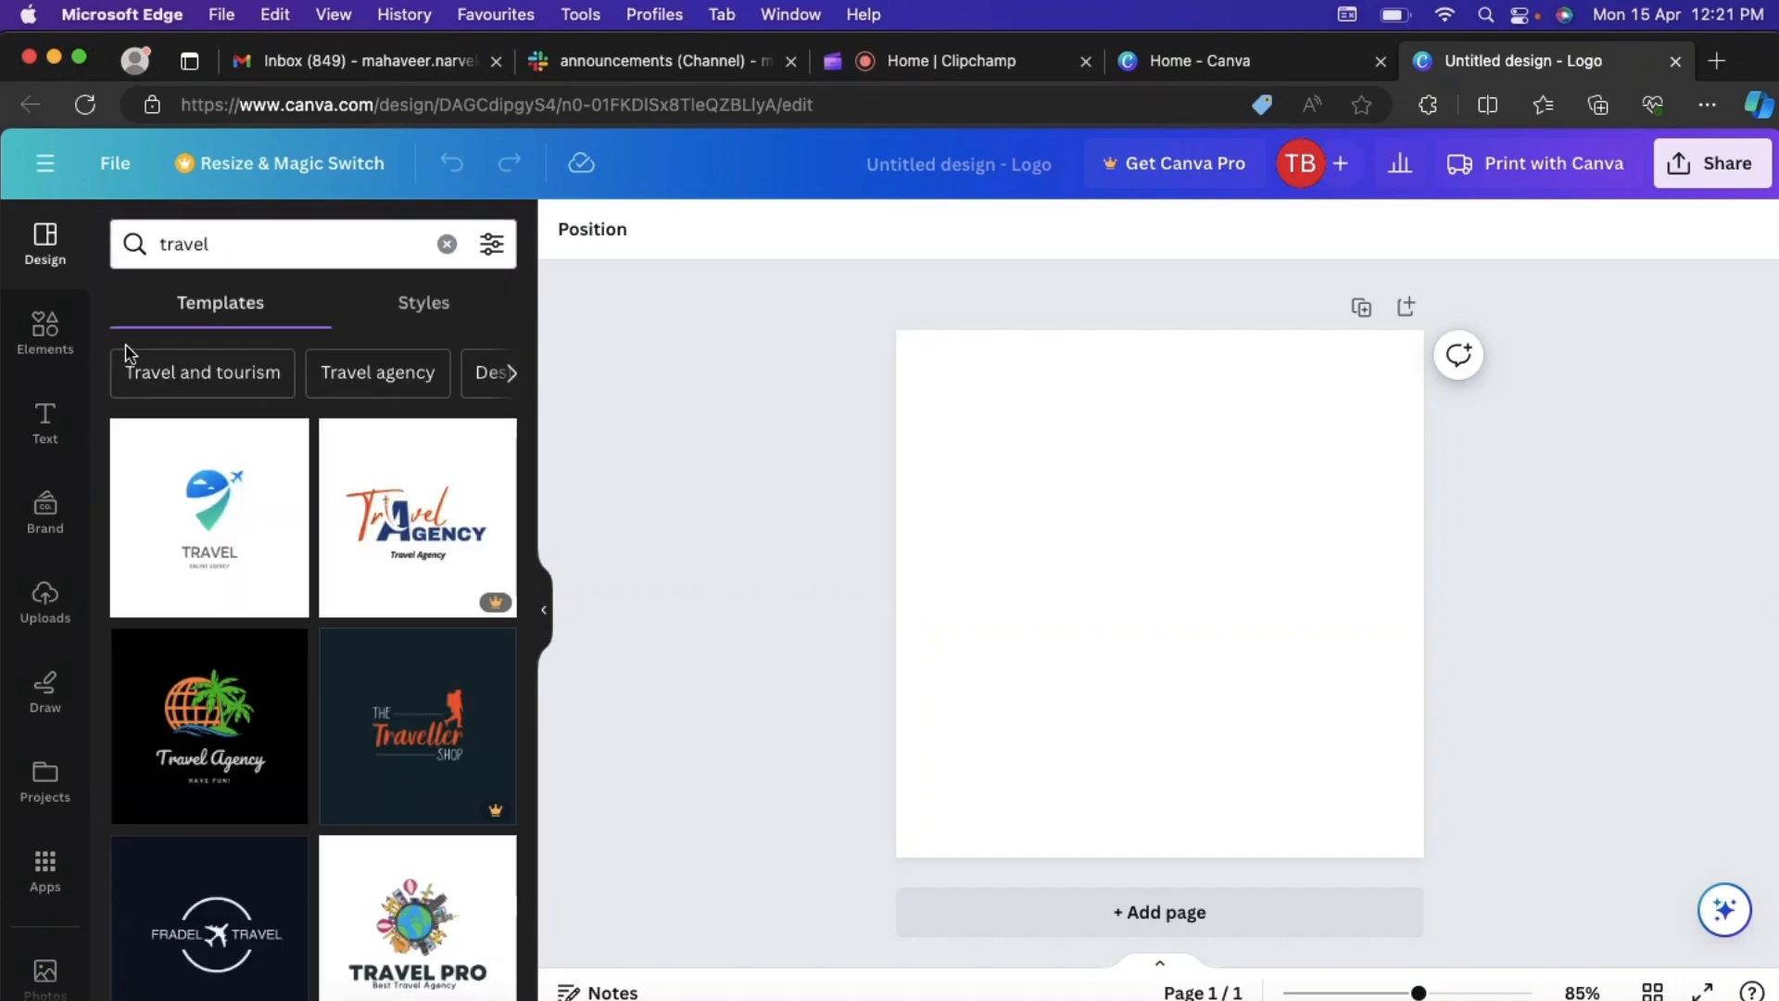
scroll(268, 610, down, 5)
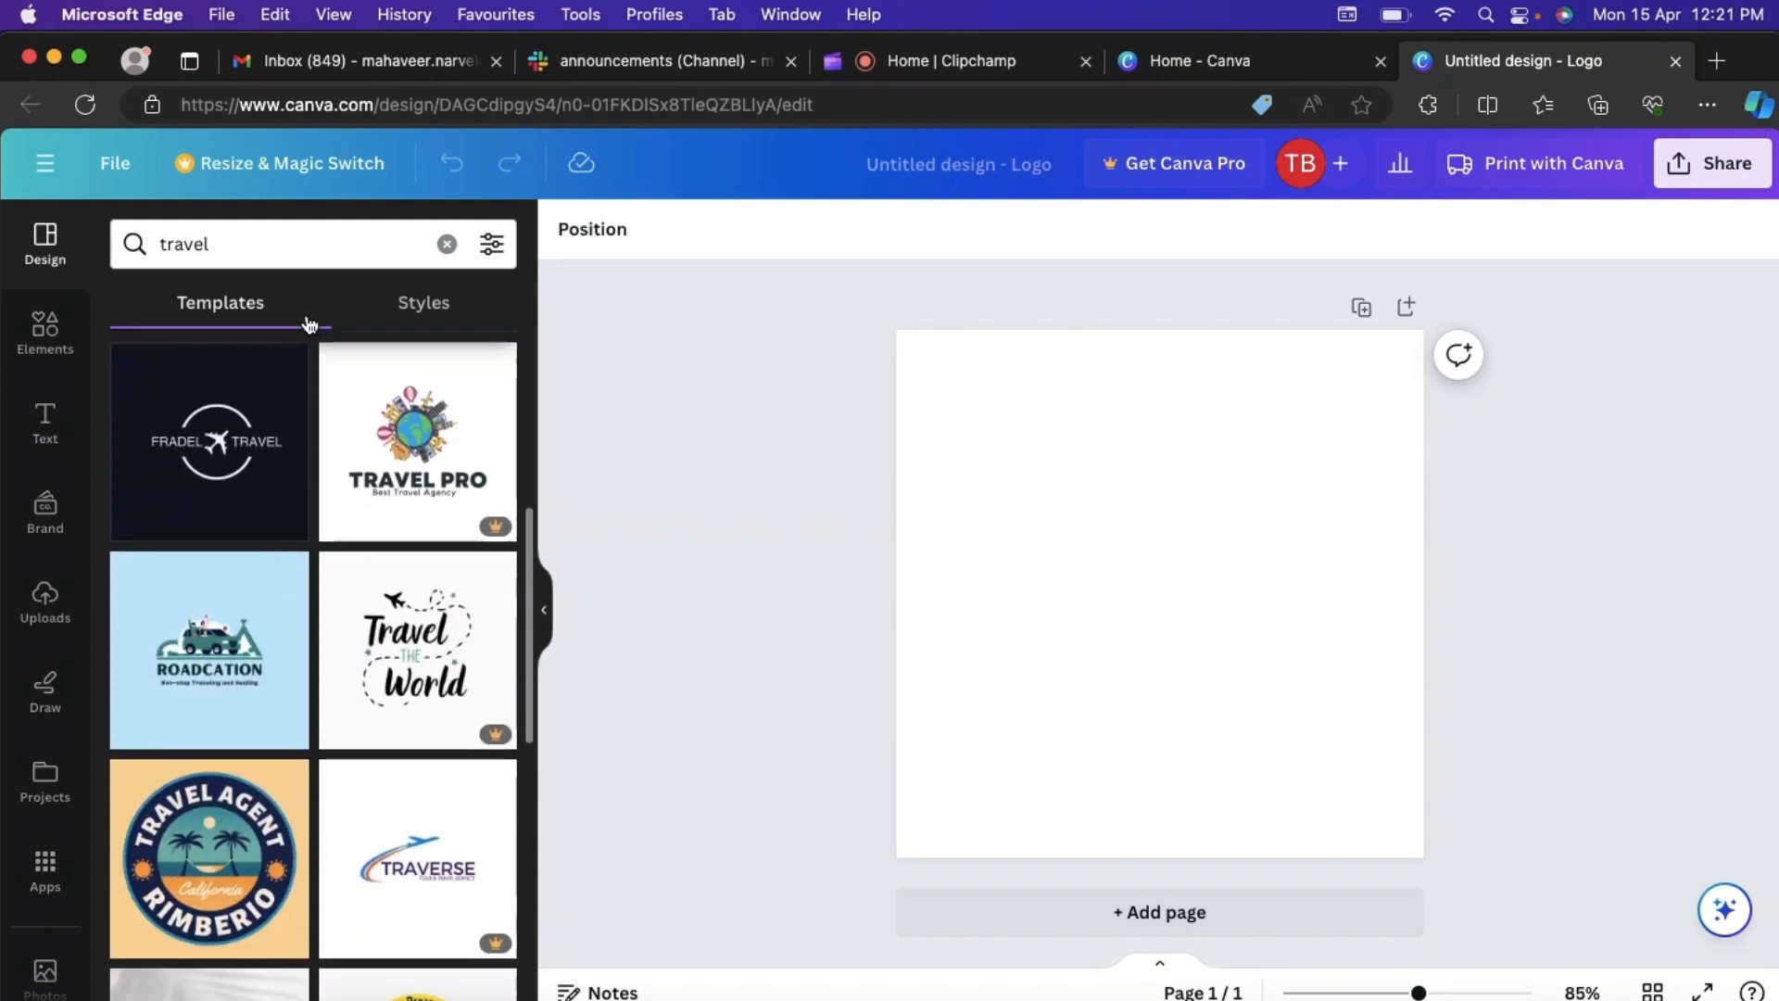
- Search the logo templates for "vlog" instead and apply the light blue one showing a man with a backpack
click(447, 243)
text(vlog)
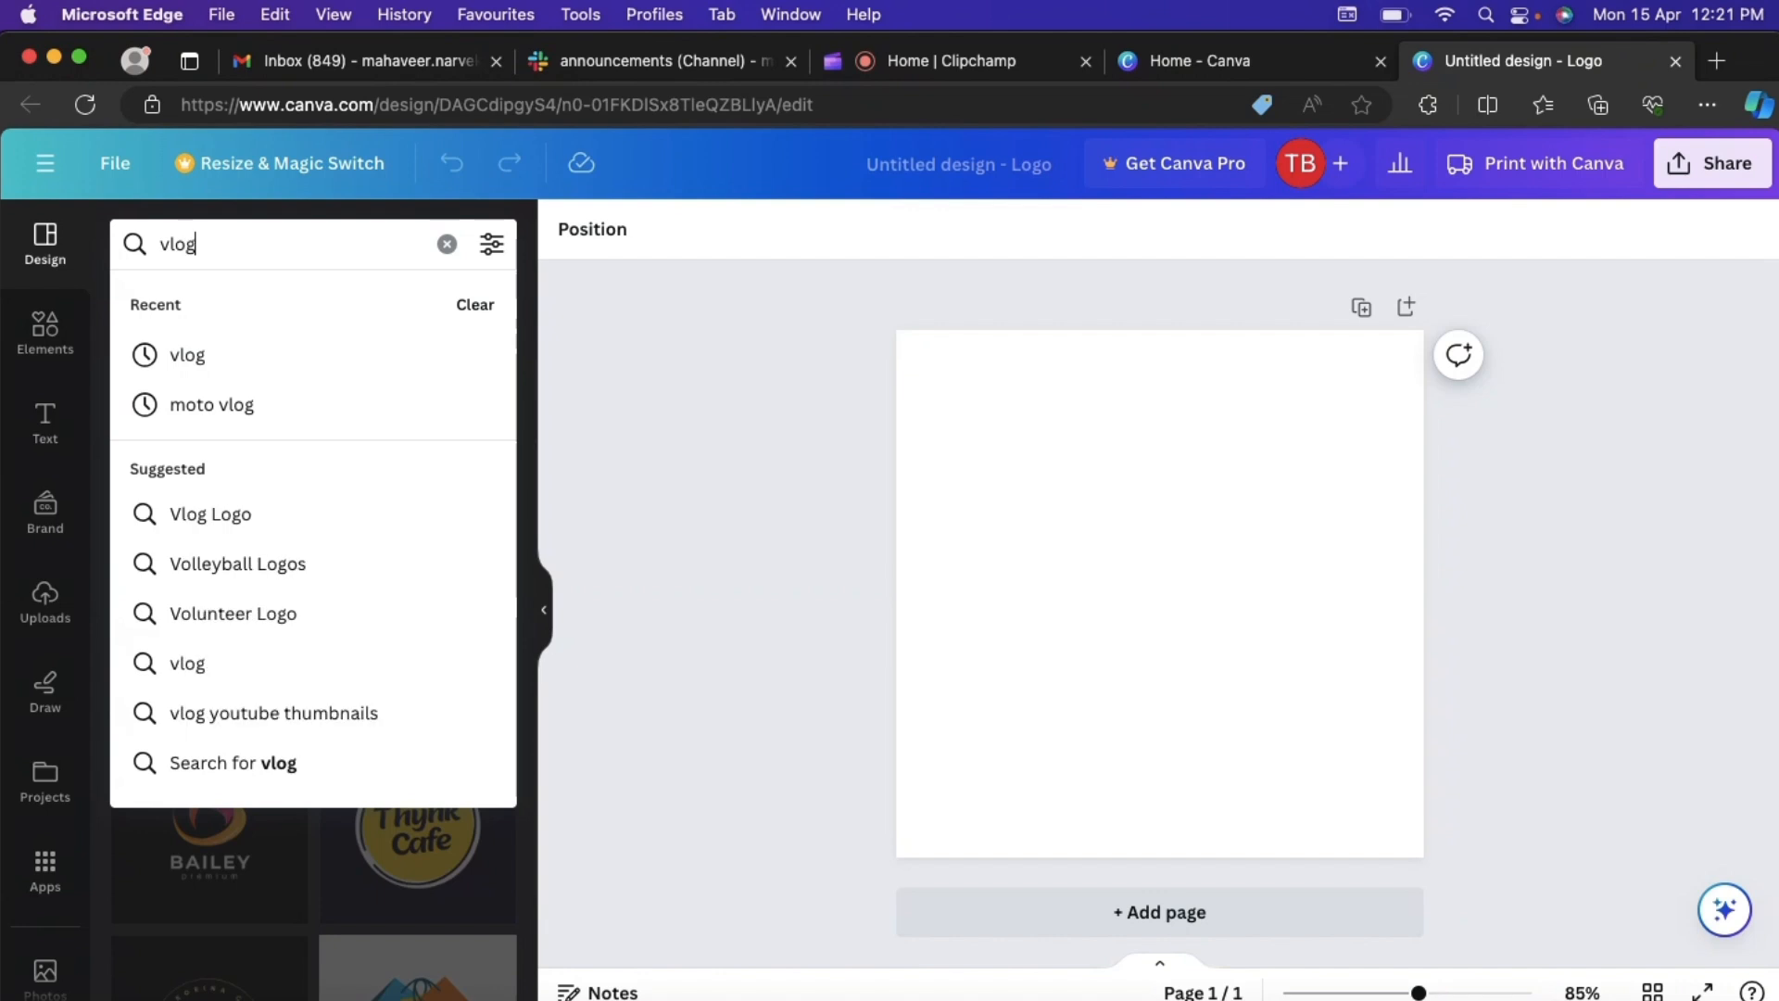
key(Return)
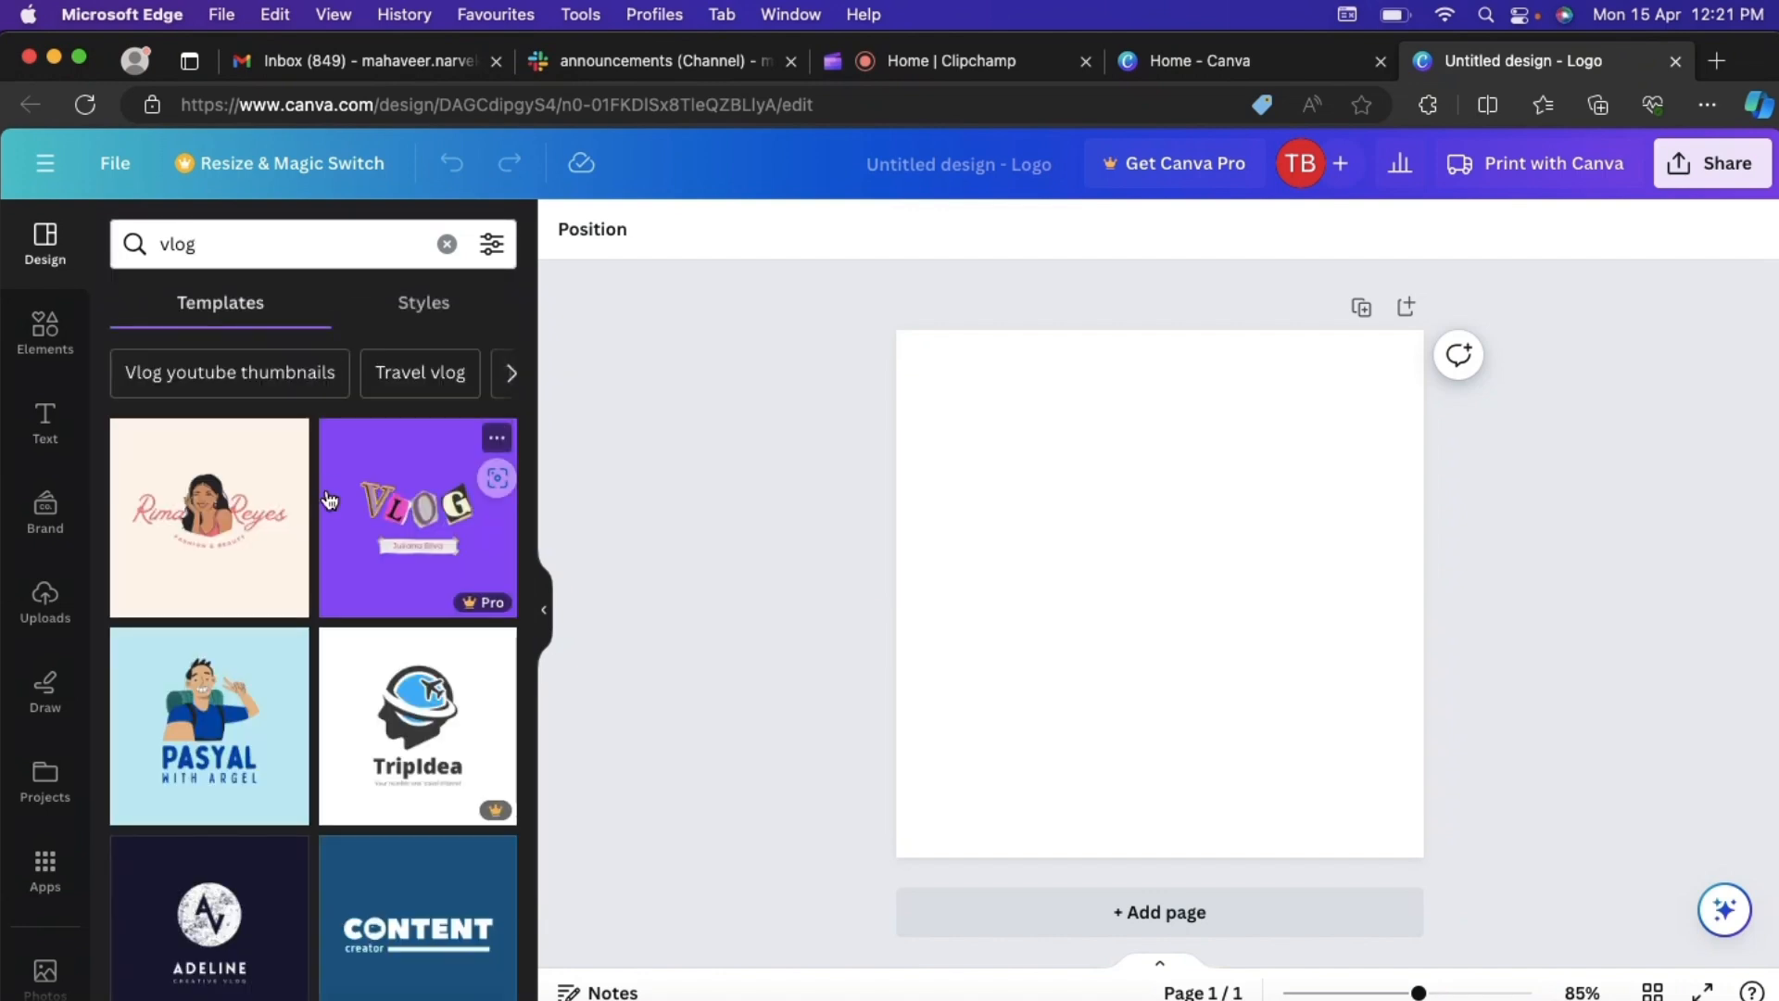
scroll(270, 603, down, 1)
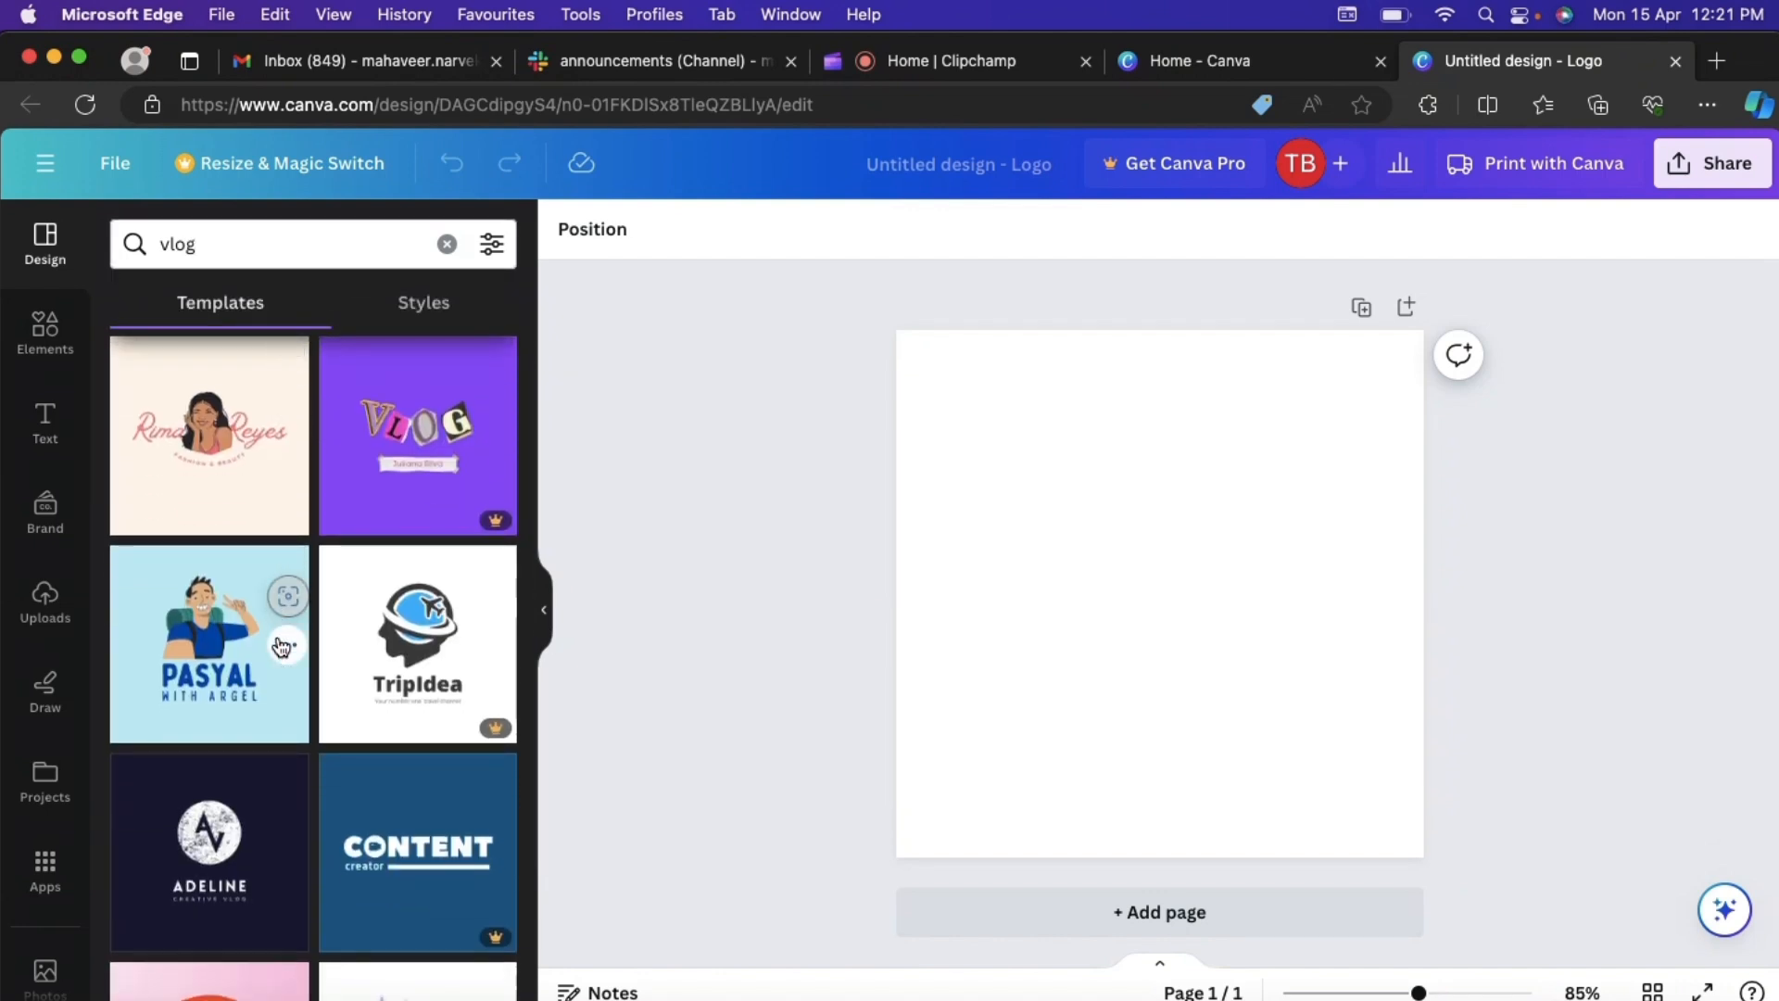
click(196, 635)
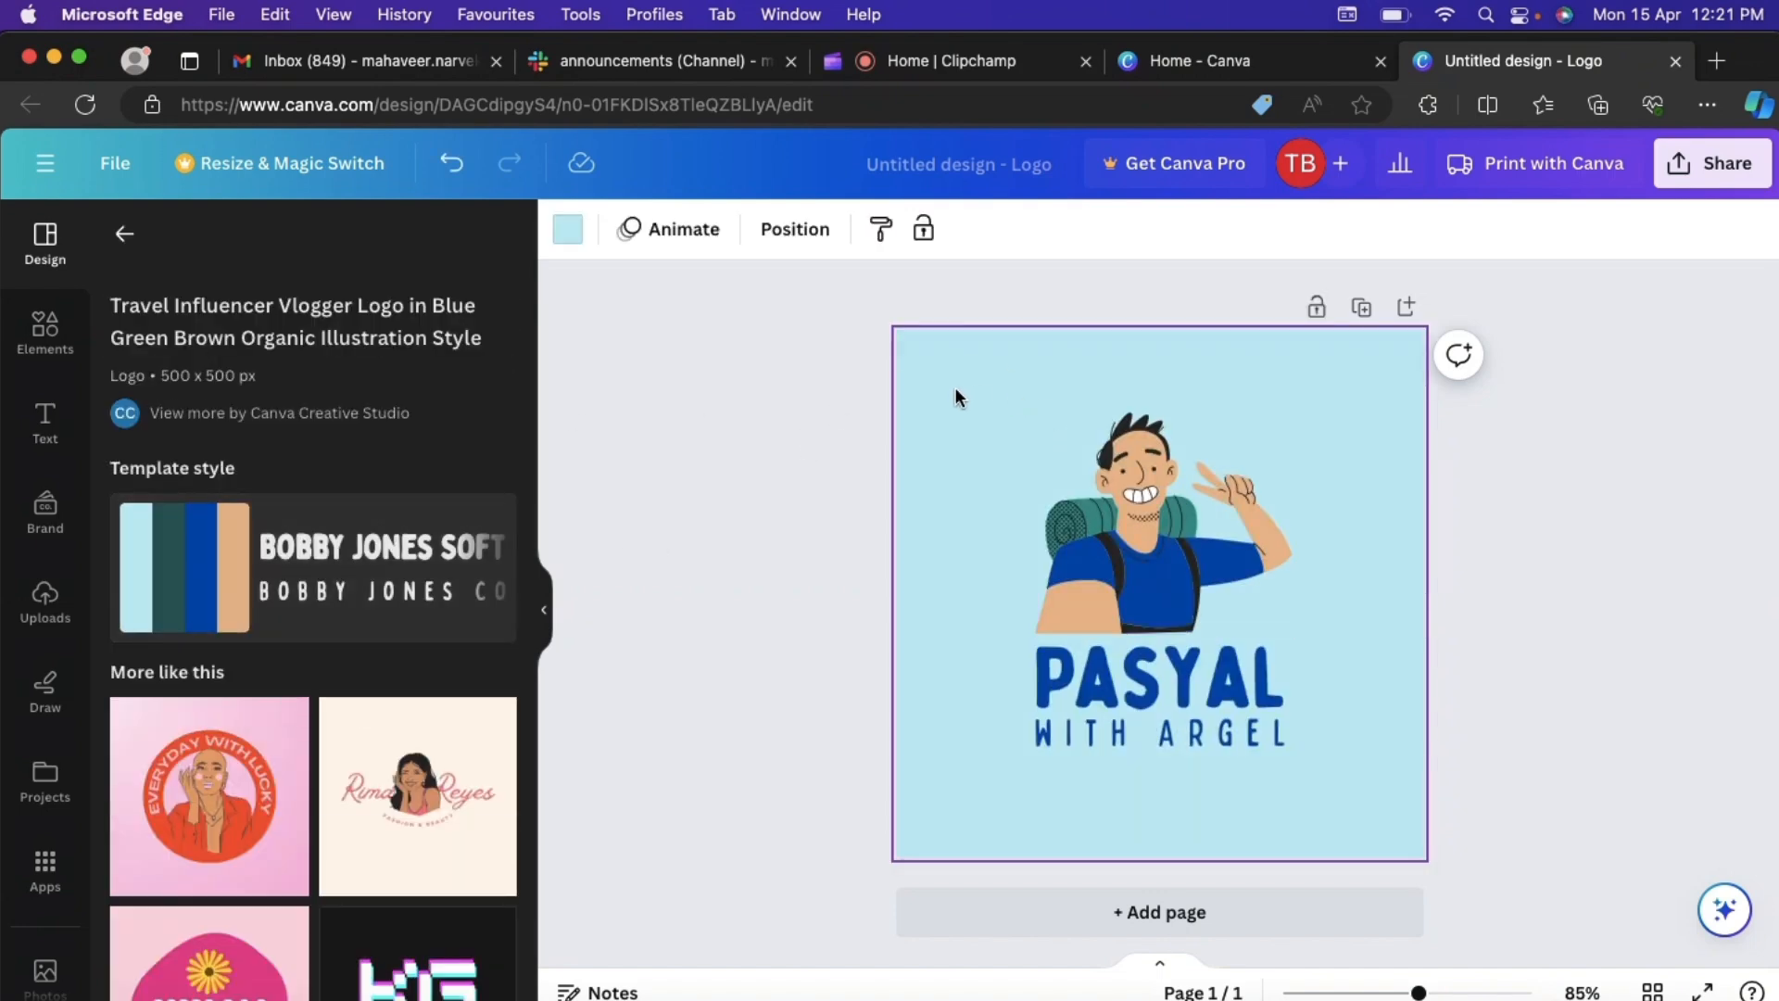
click(806, 343)
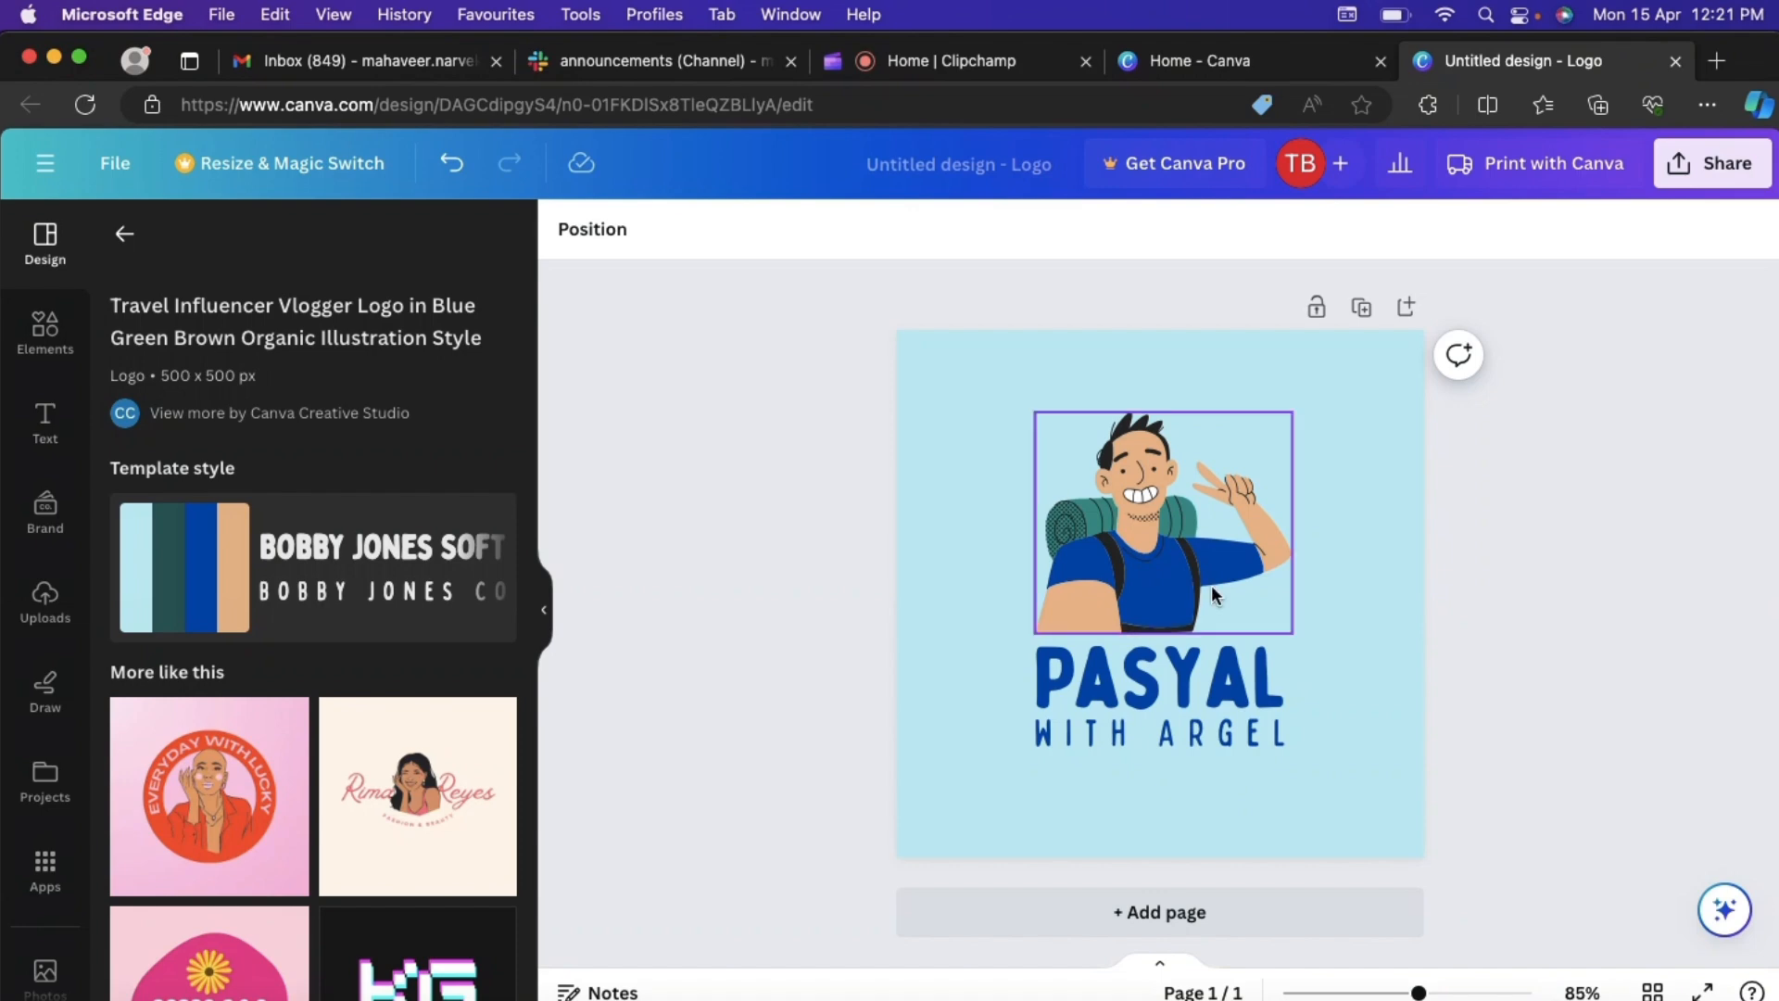
- Replace the logo's large heading text with "KODE IT"
double_click(1151, 660)
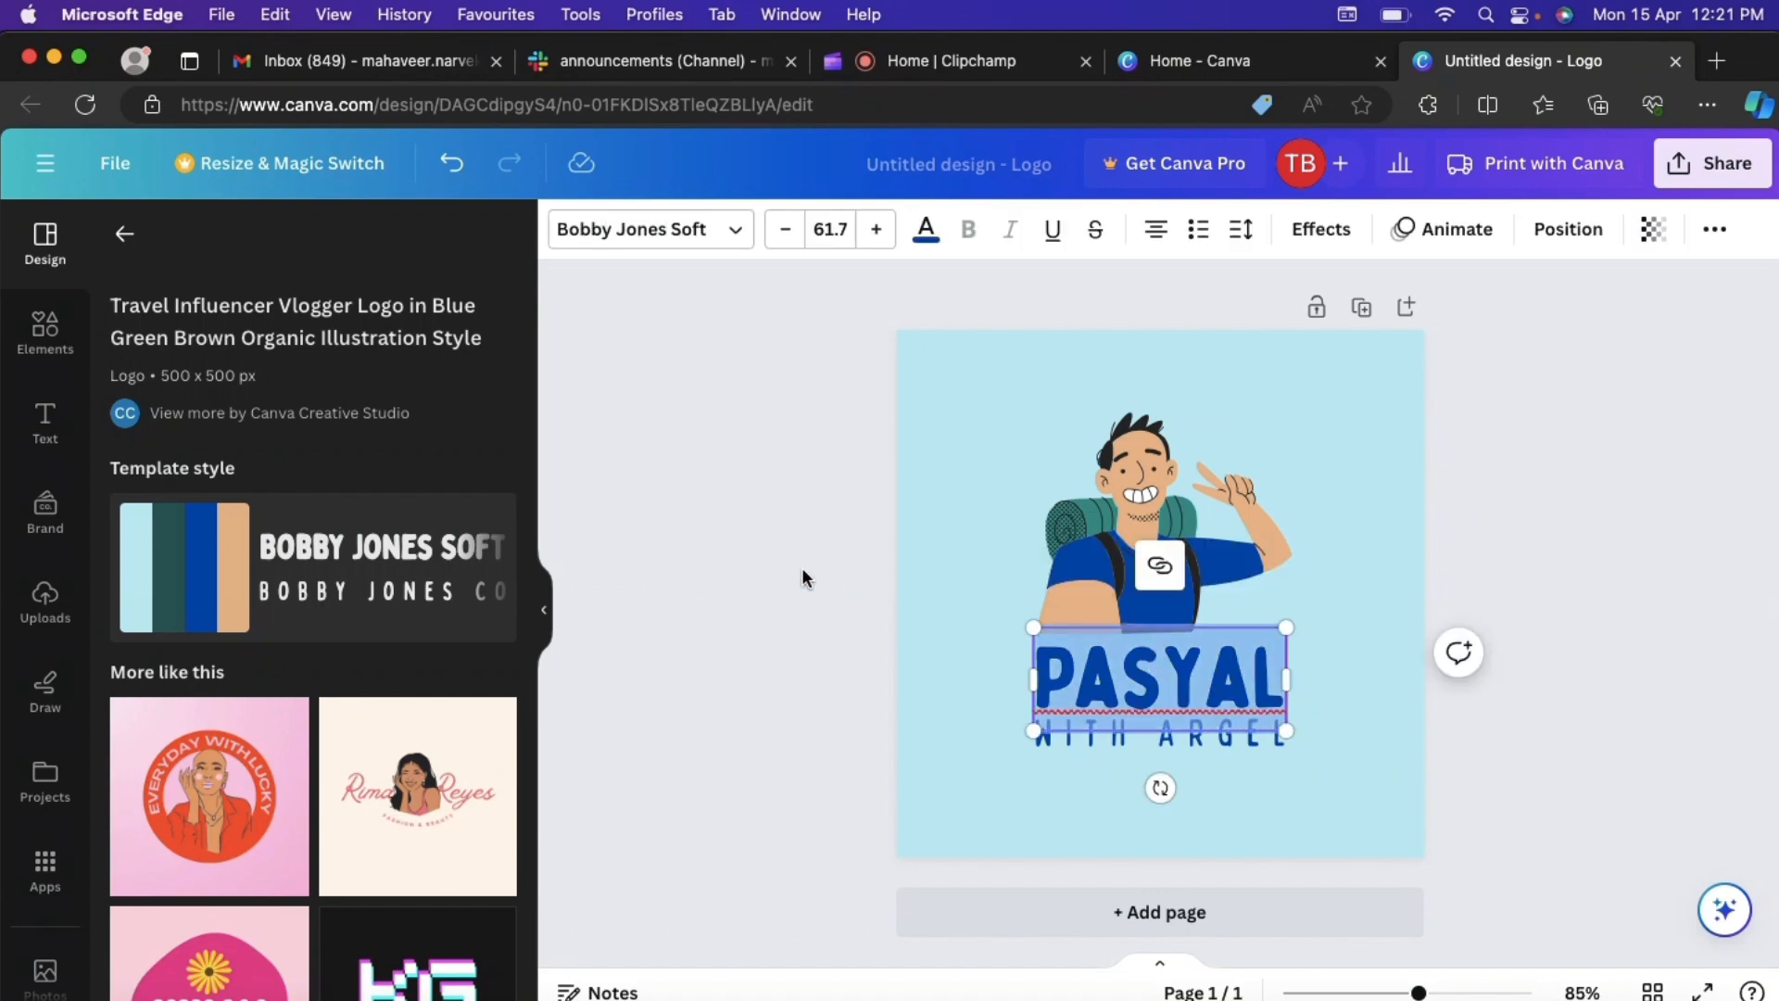
click(802, 571)
click(1138, 693)
click(1138, 687)
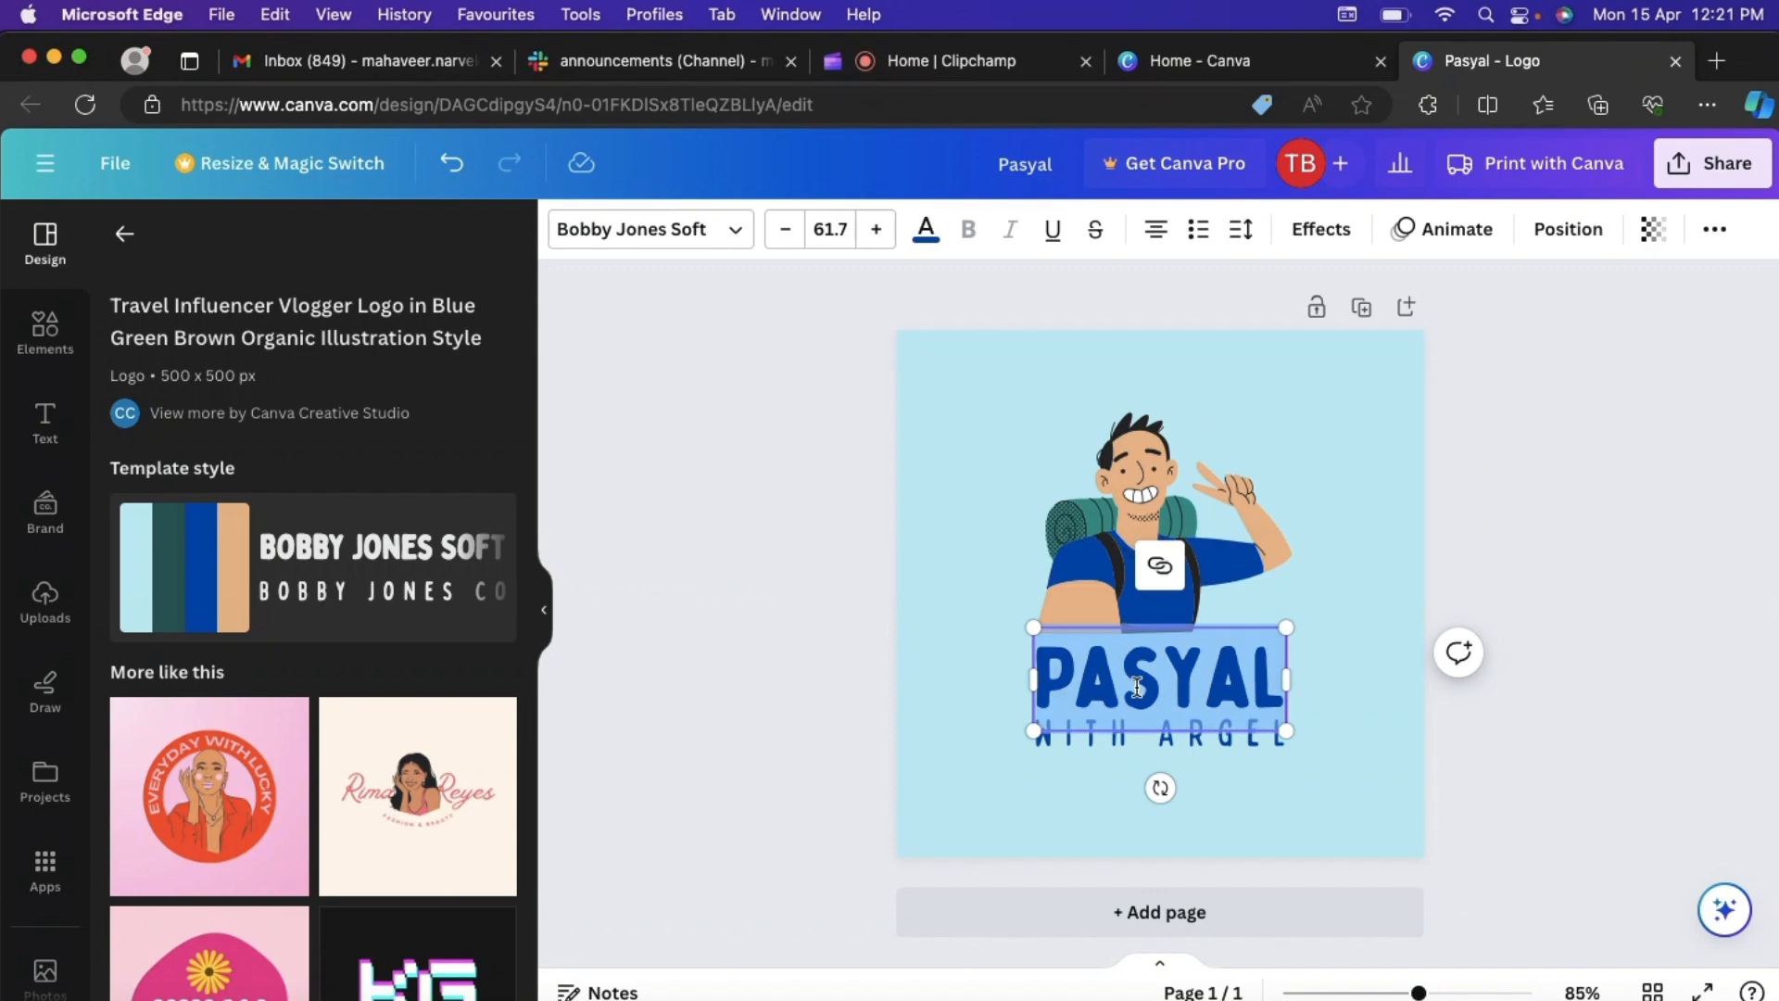
text(KODE IT)
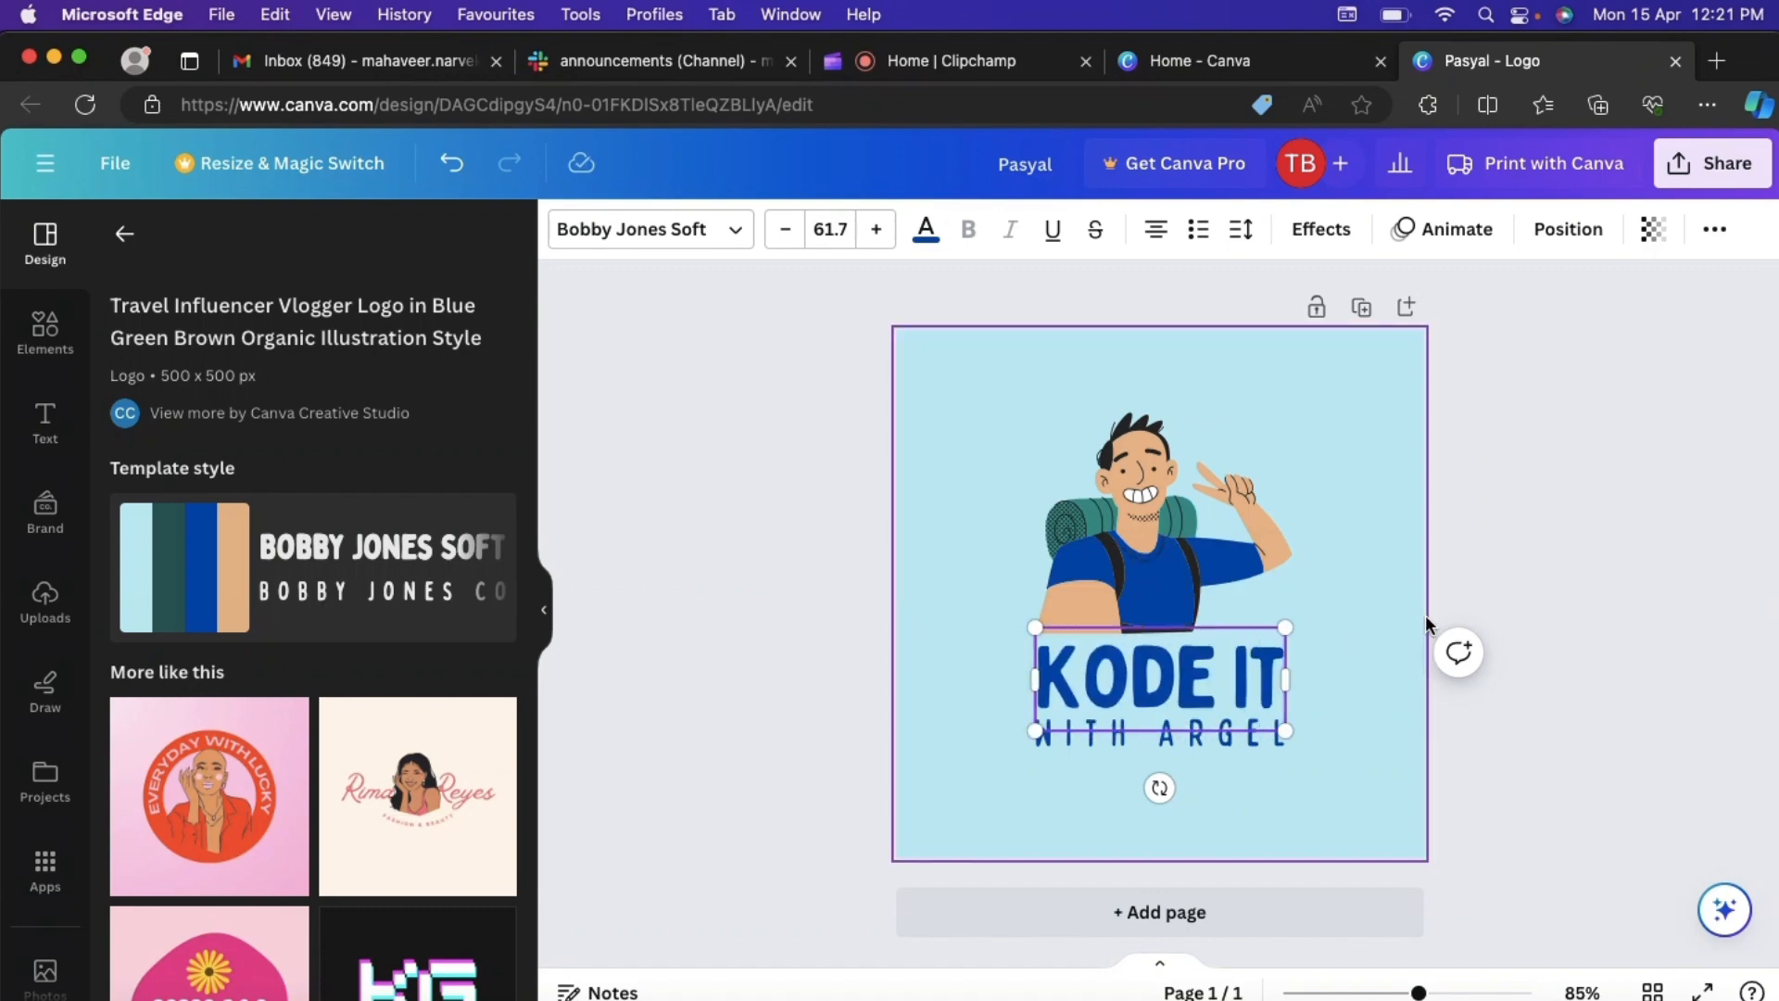
click(1509, 602)
- Replace the tagline under the heading with "LEARN FOR FUN"
double_click(1144, 729)
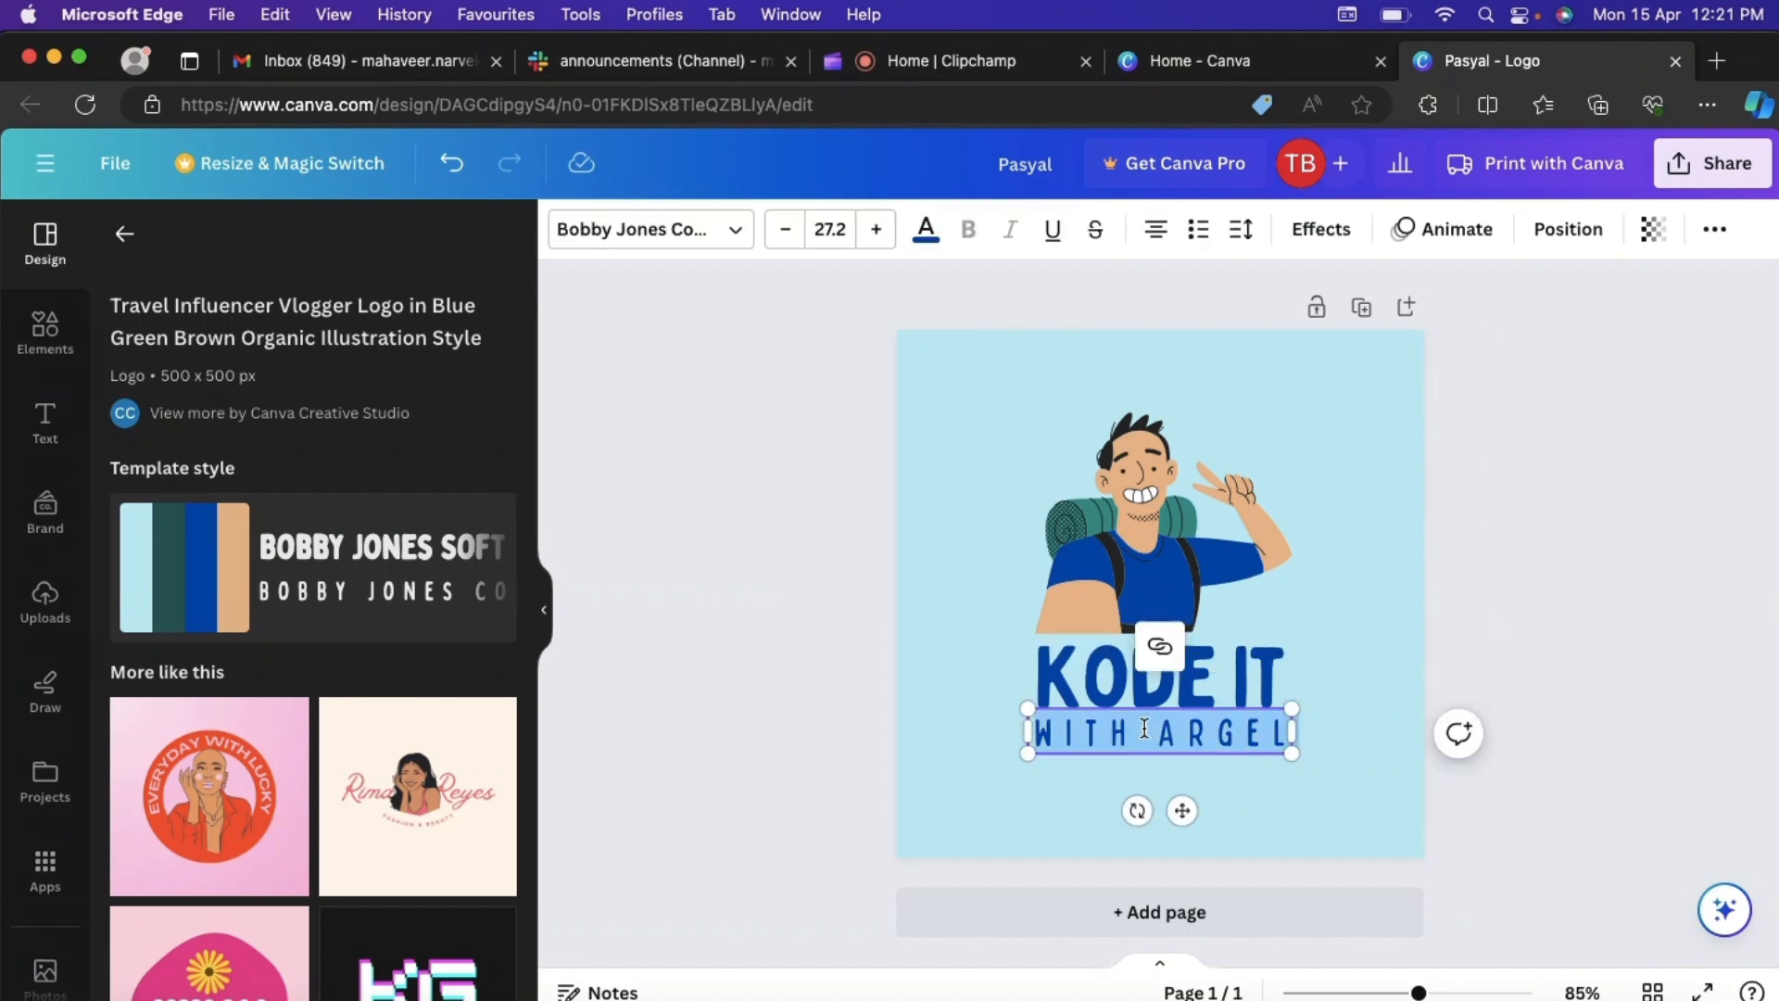
text(LEARN FOR FUN)
click(1540, 602)
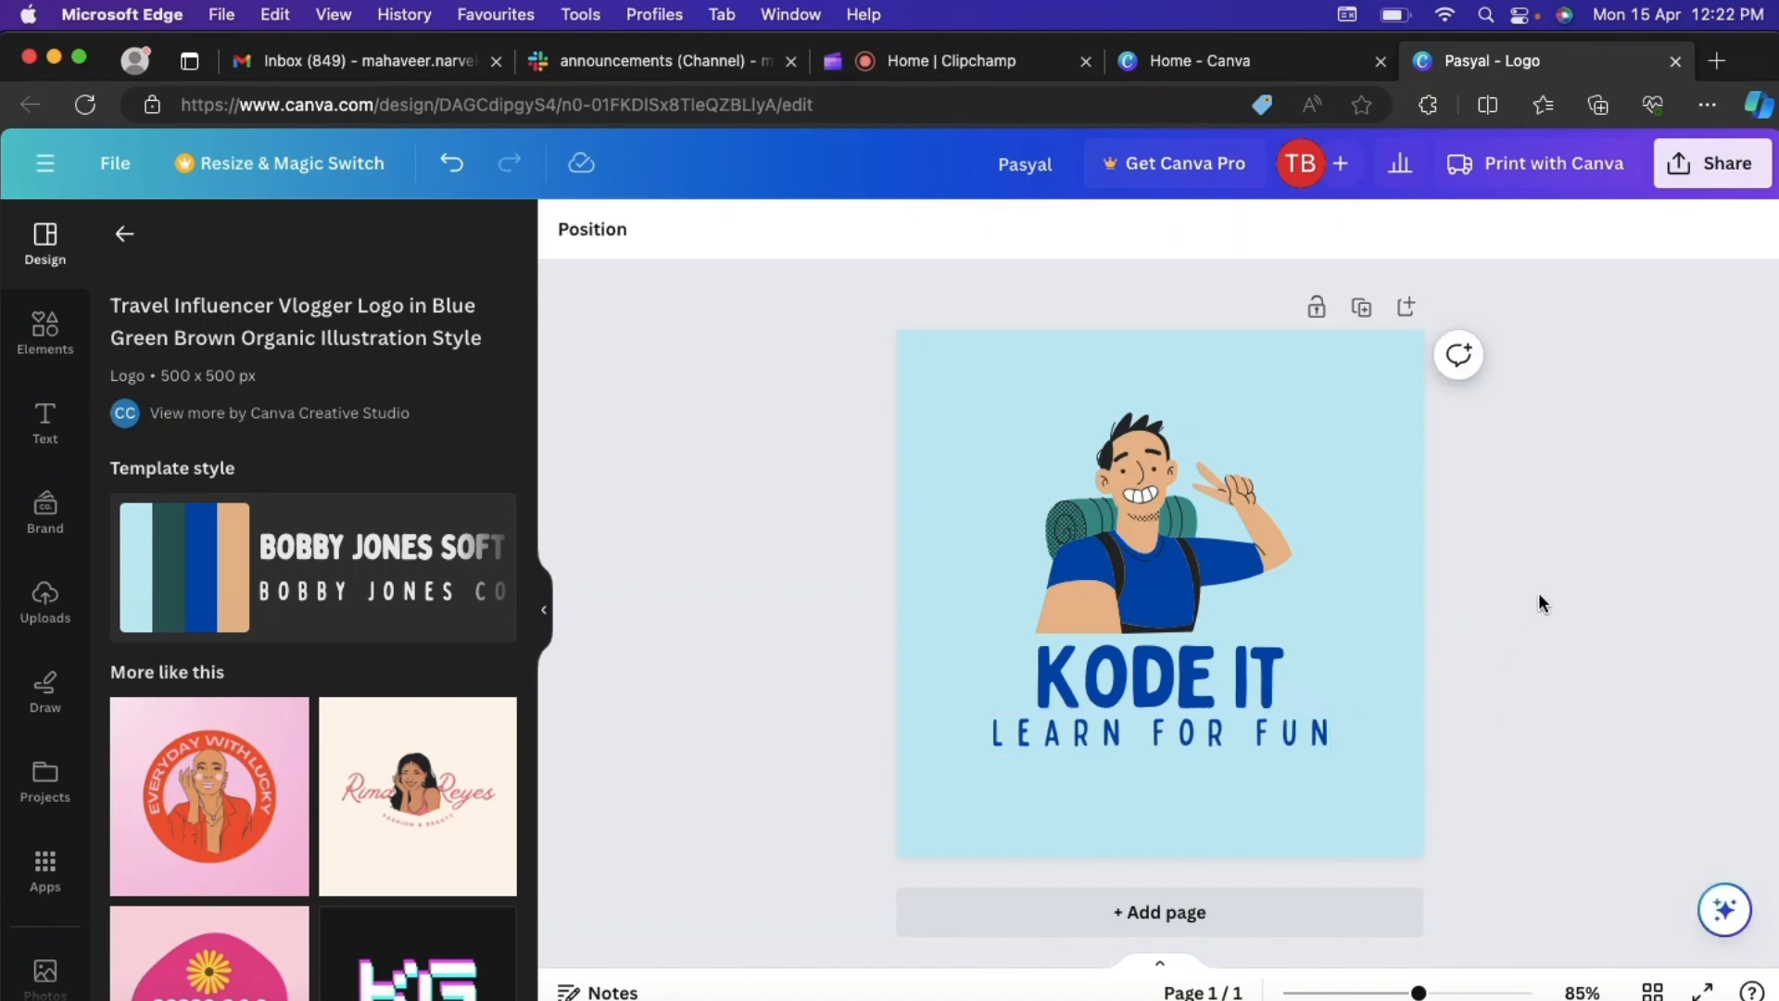
- Delete the backpacker illustration and search the elements for "vlog", limited to graphics
click(1238, 470)
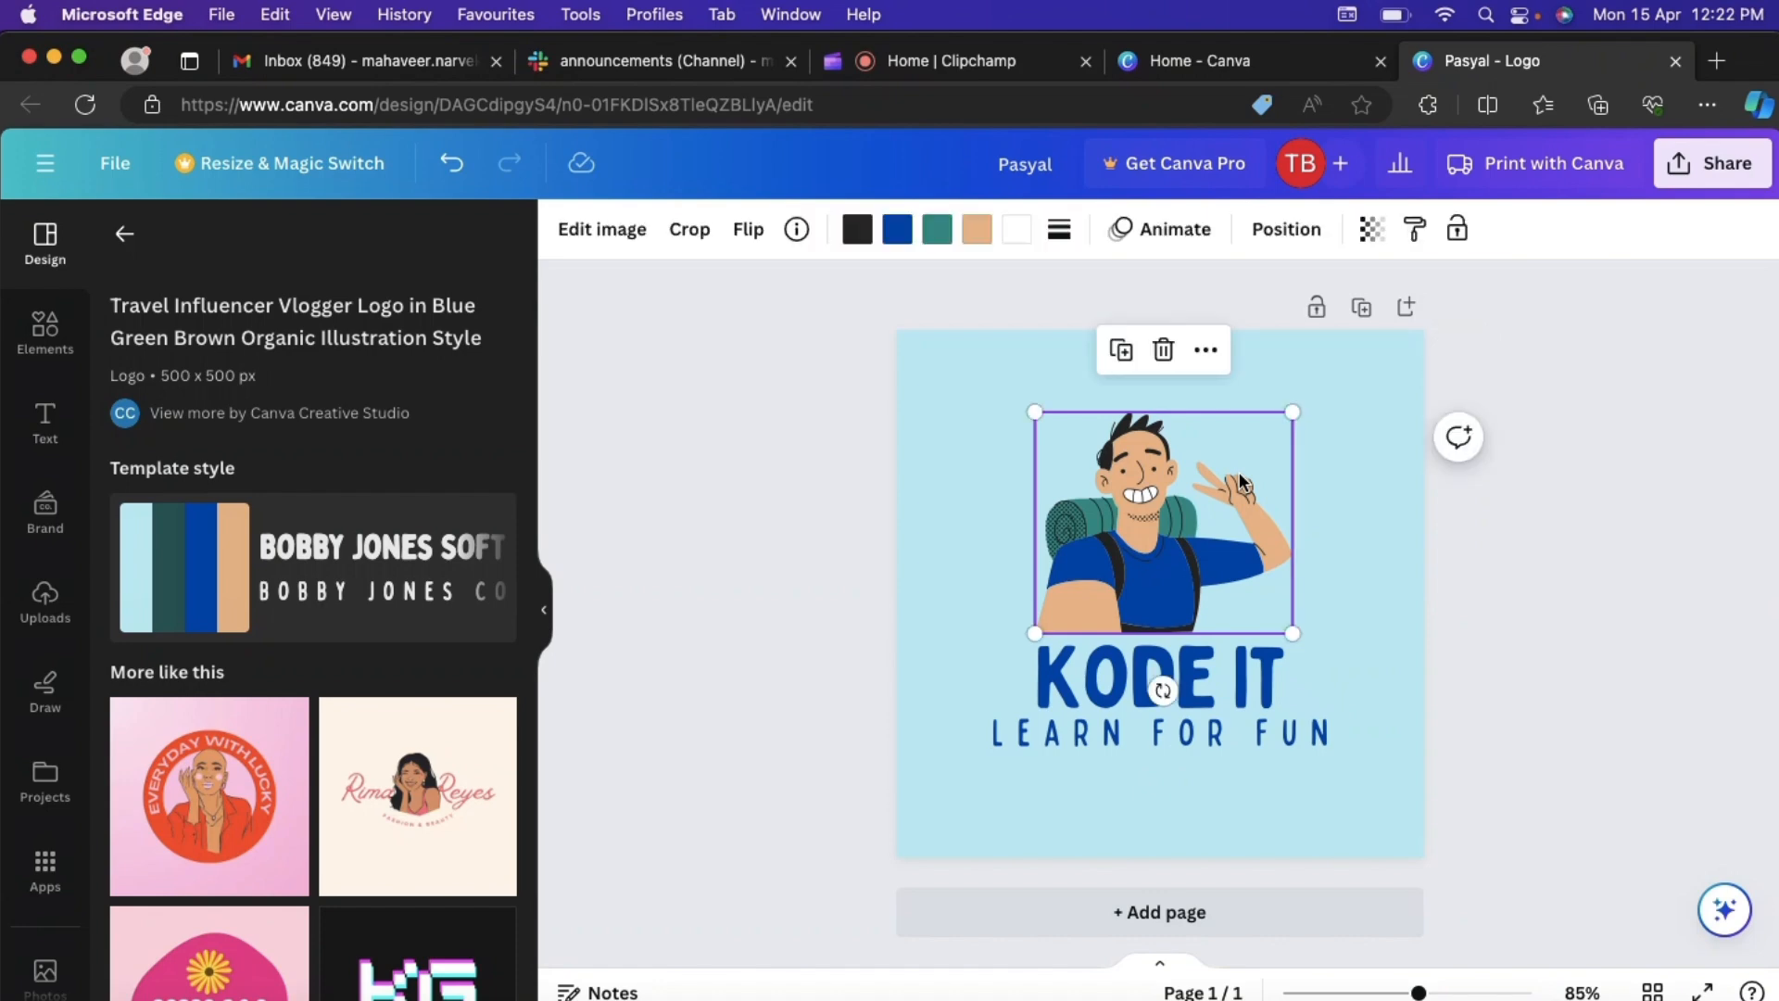
key(Delete)
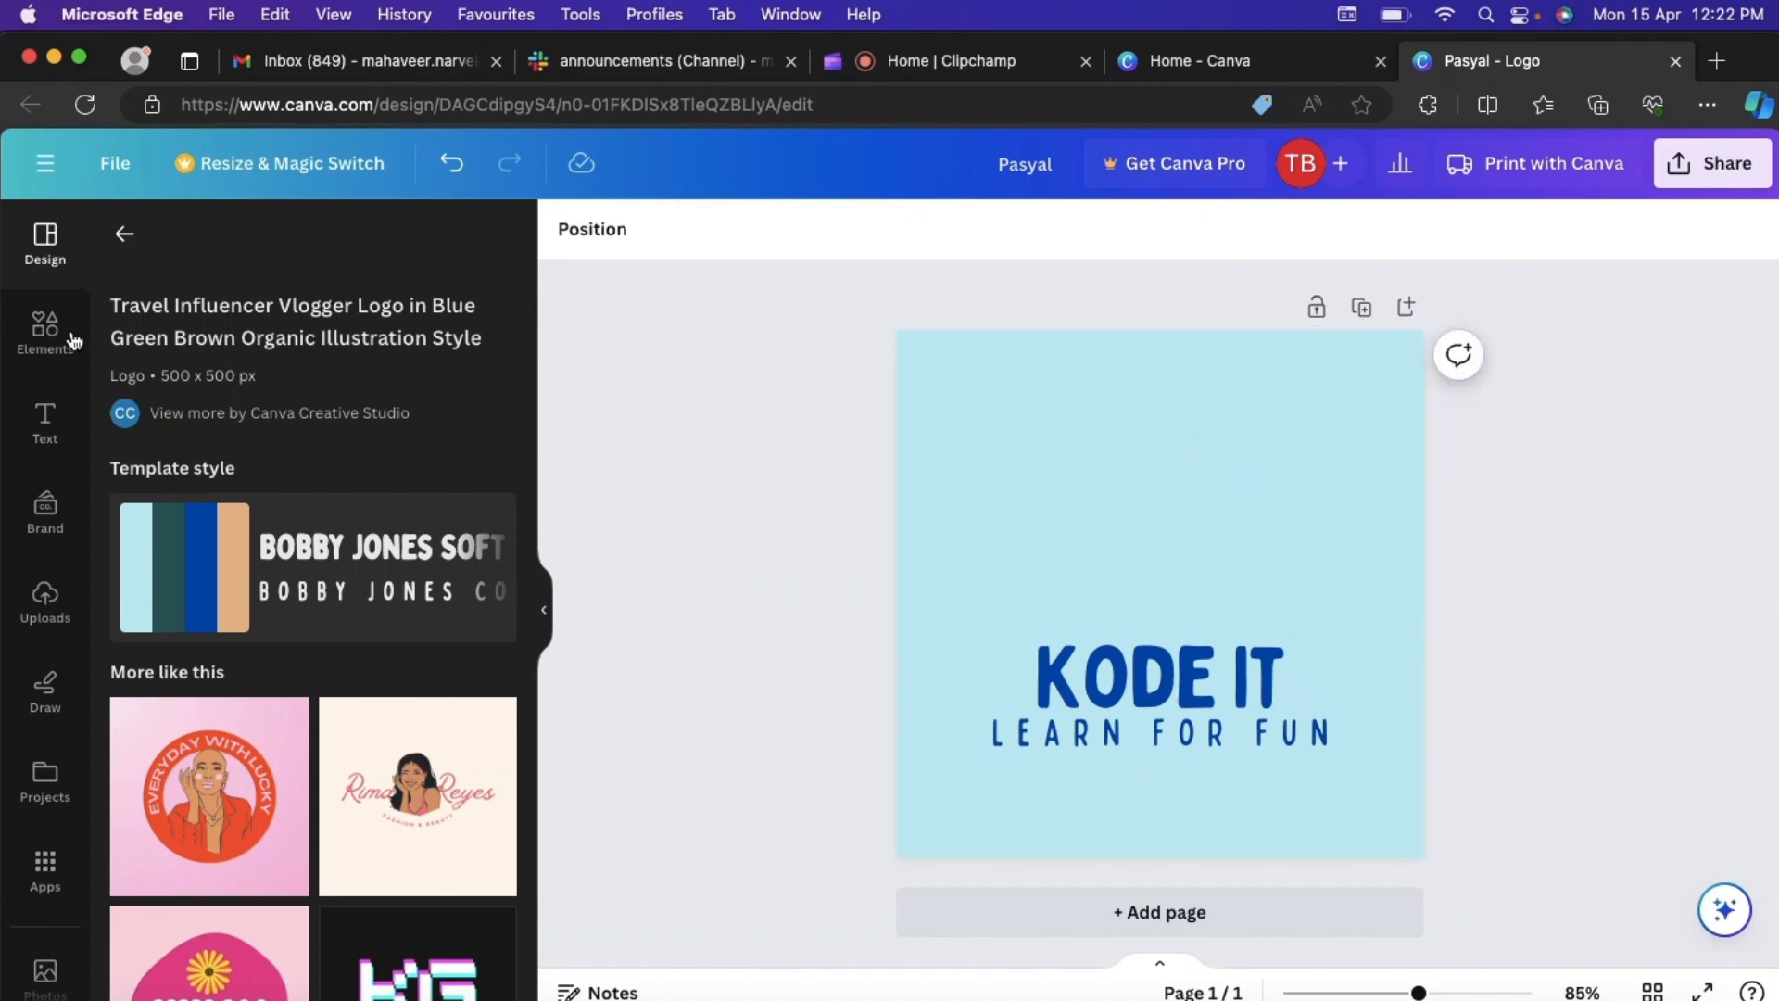
click(46, 330)
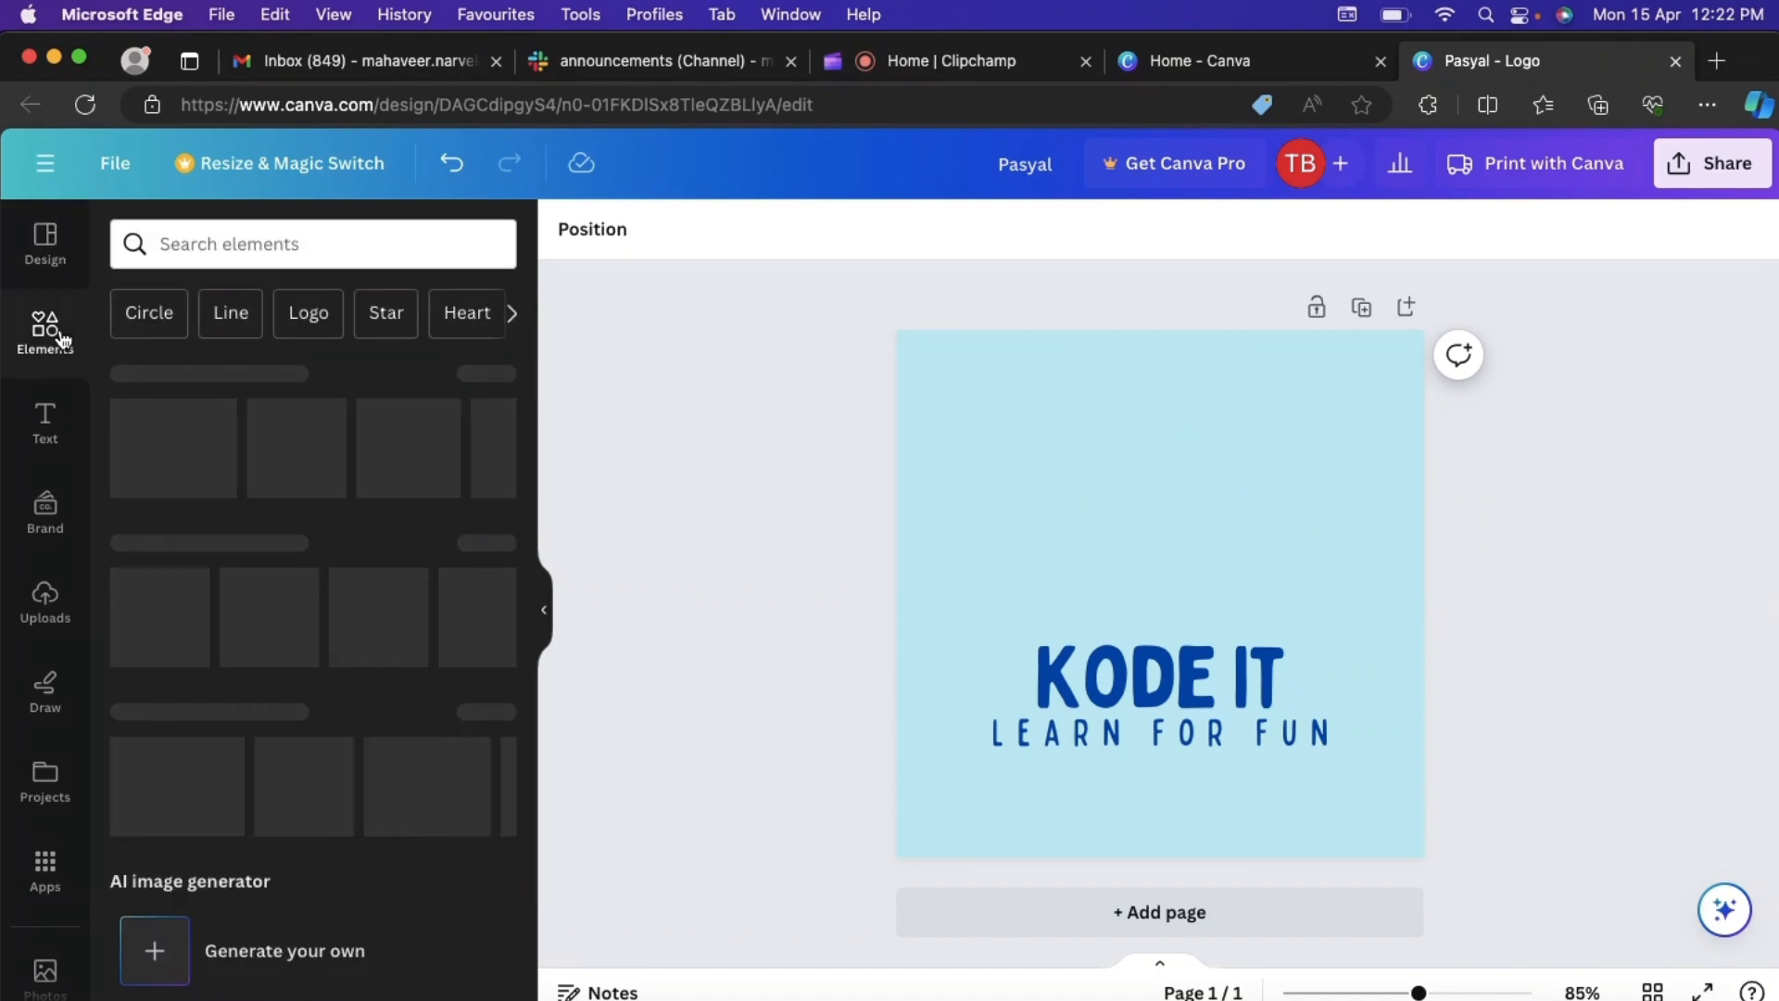
click(301, 239)
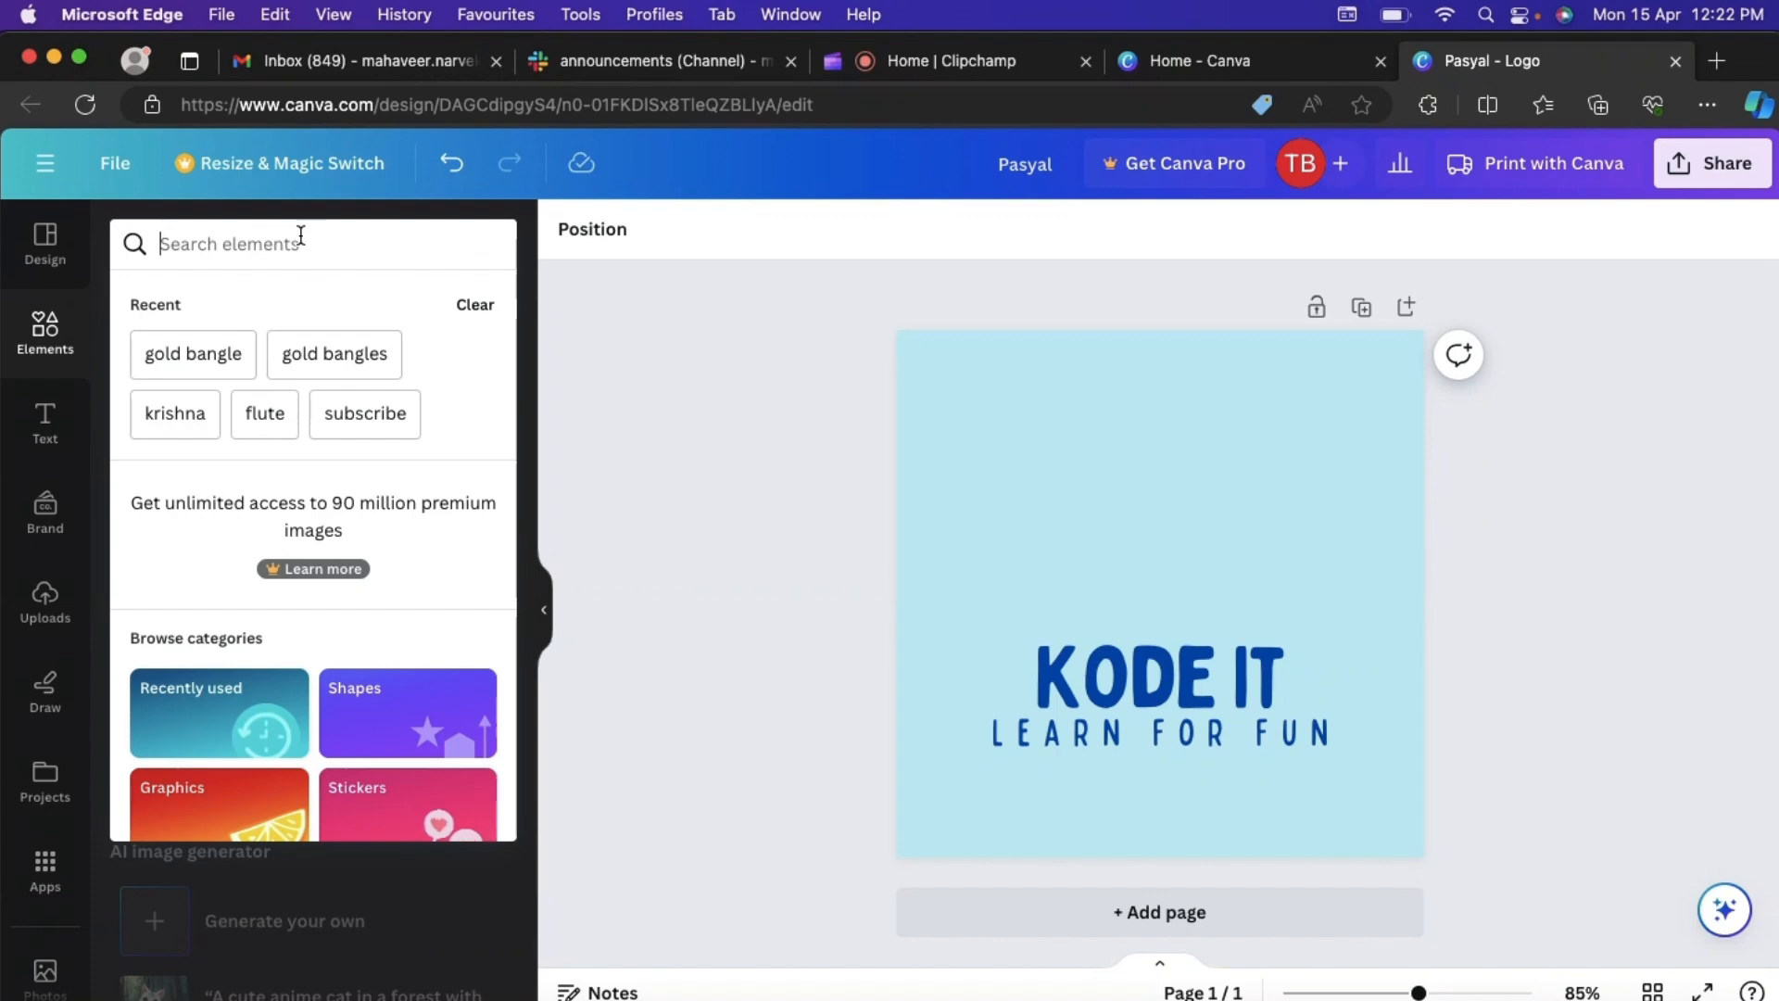
text(vlog)
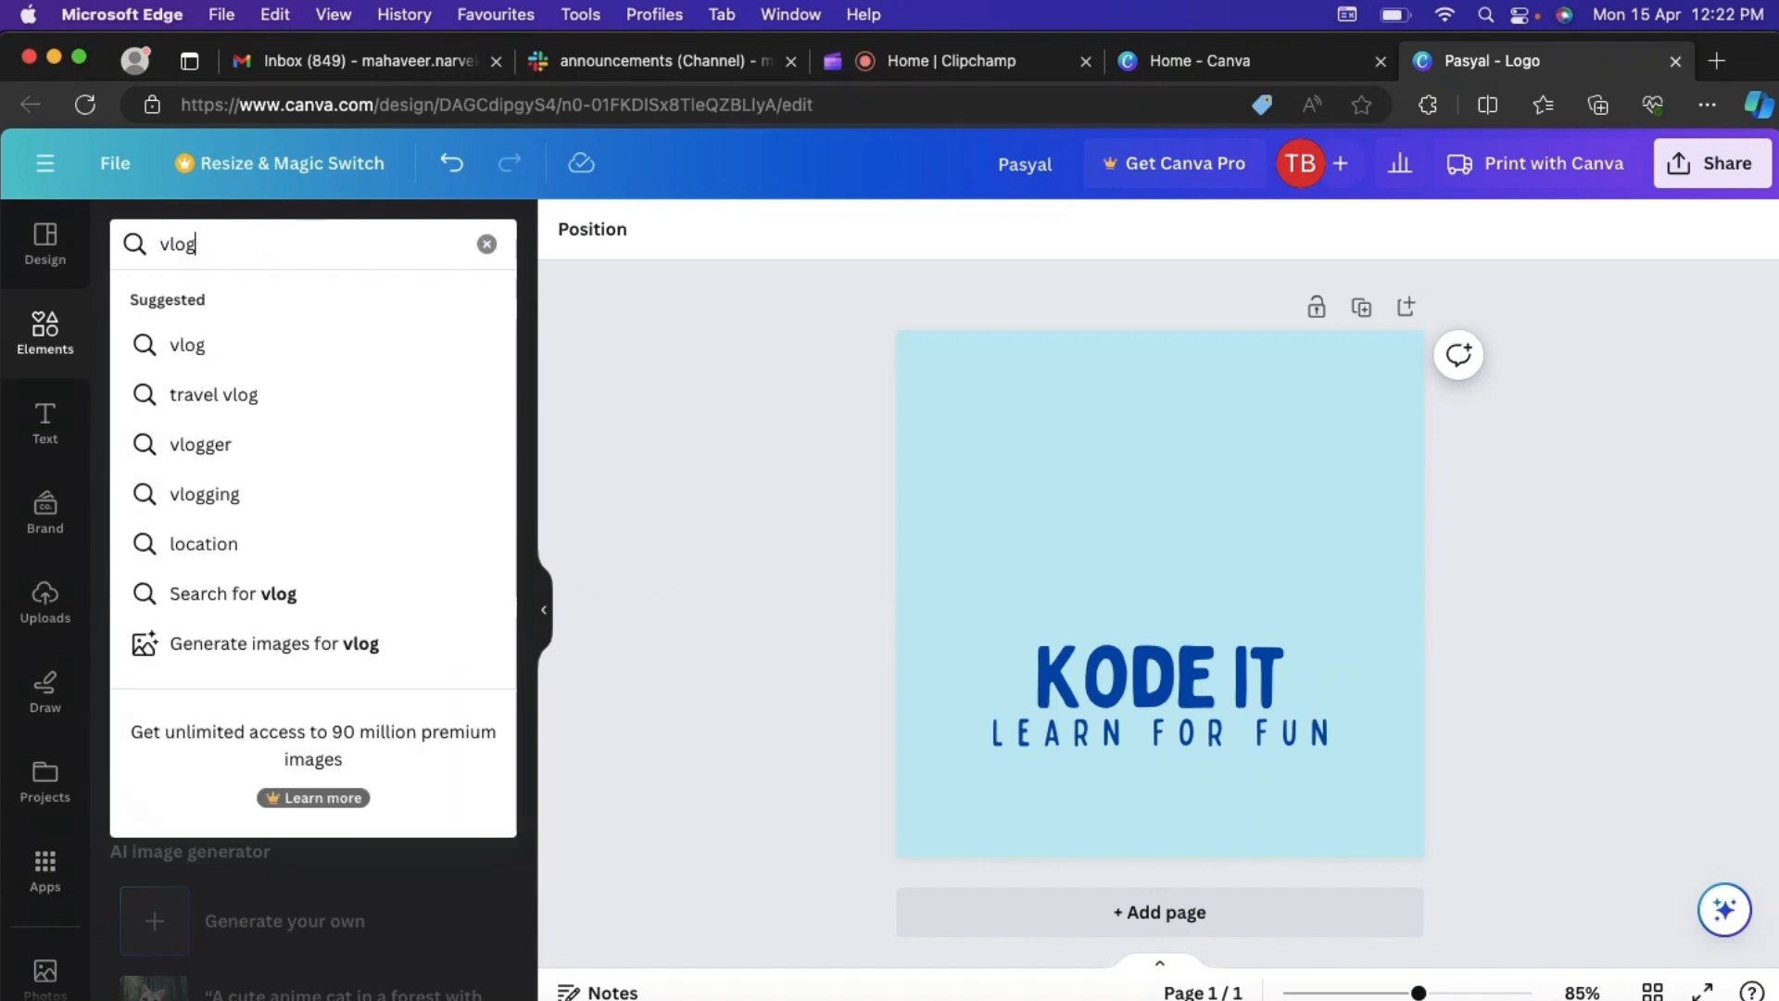
key(Return)
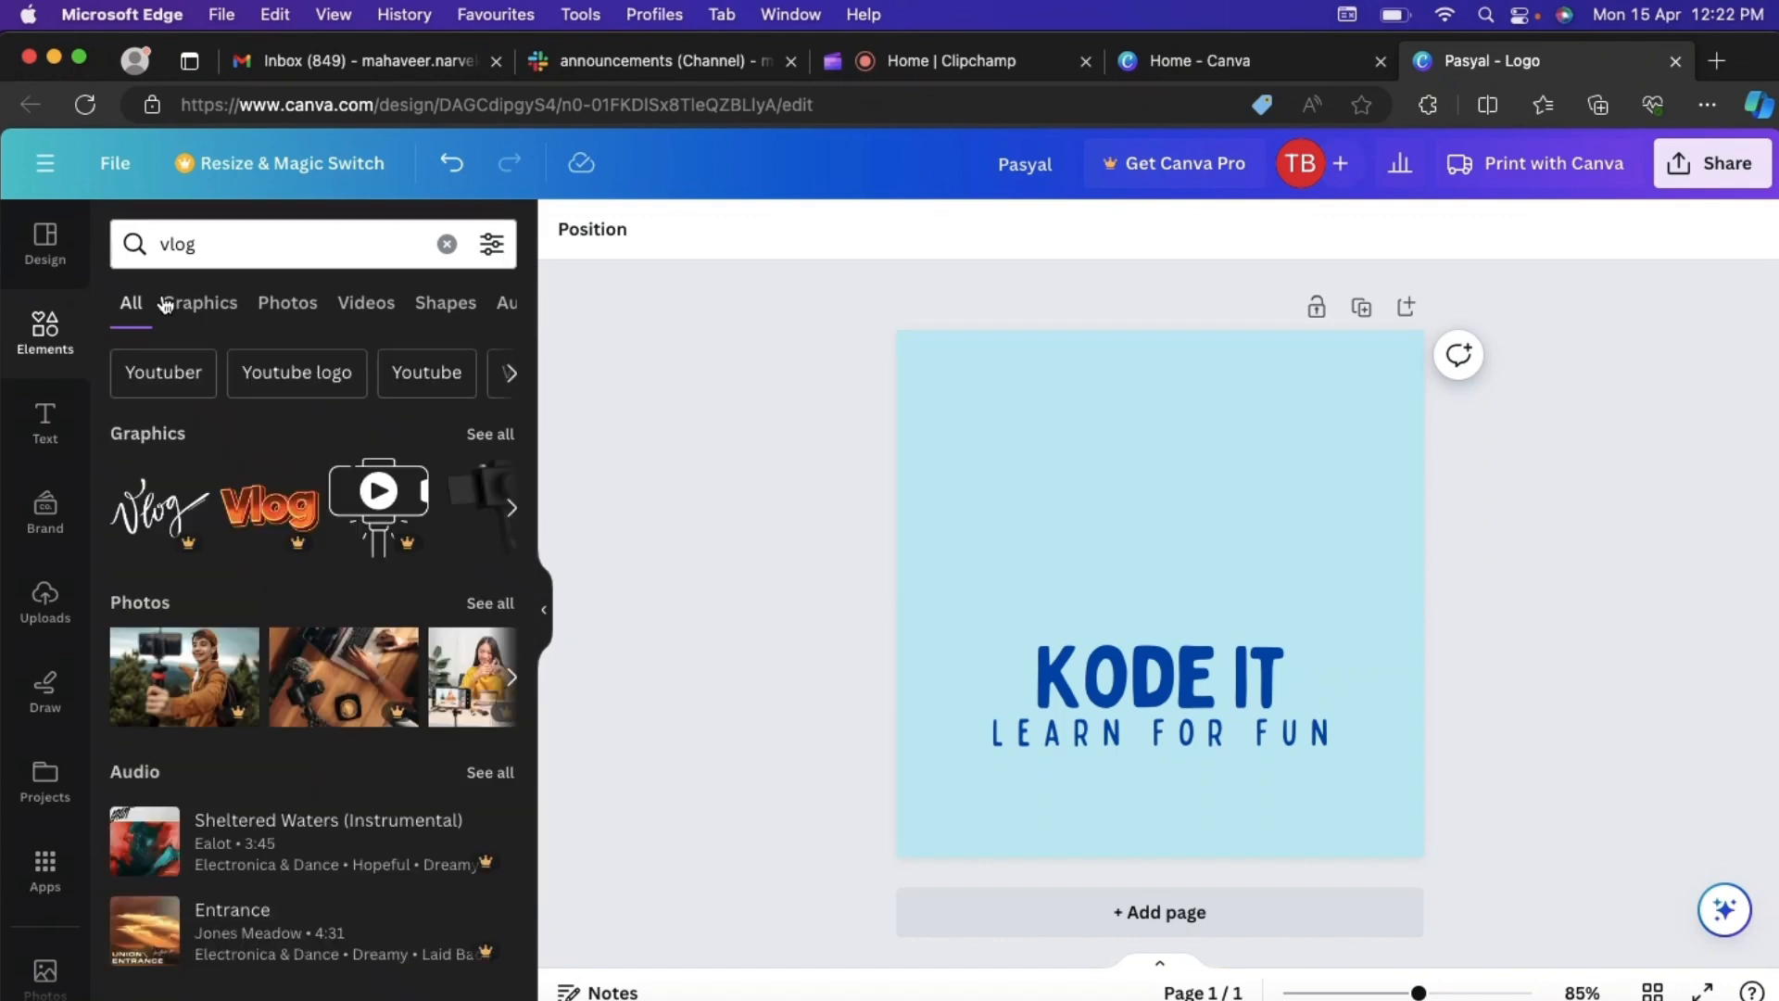
click(195, 305)
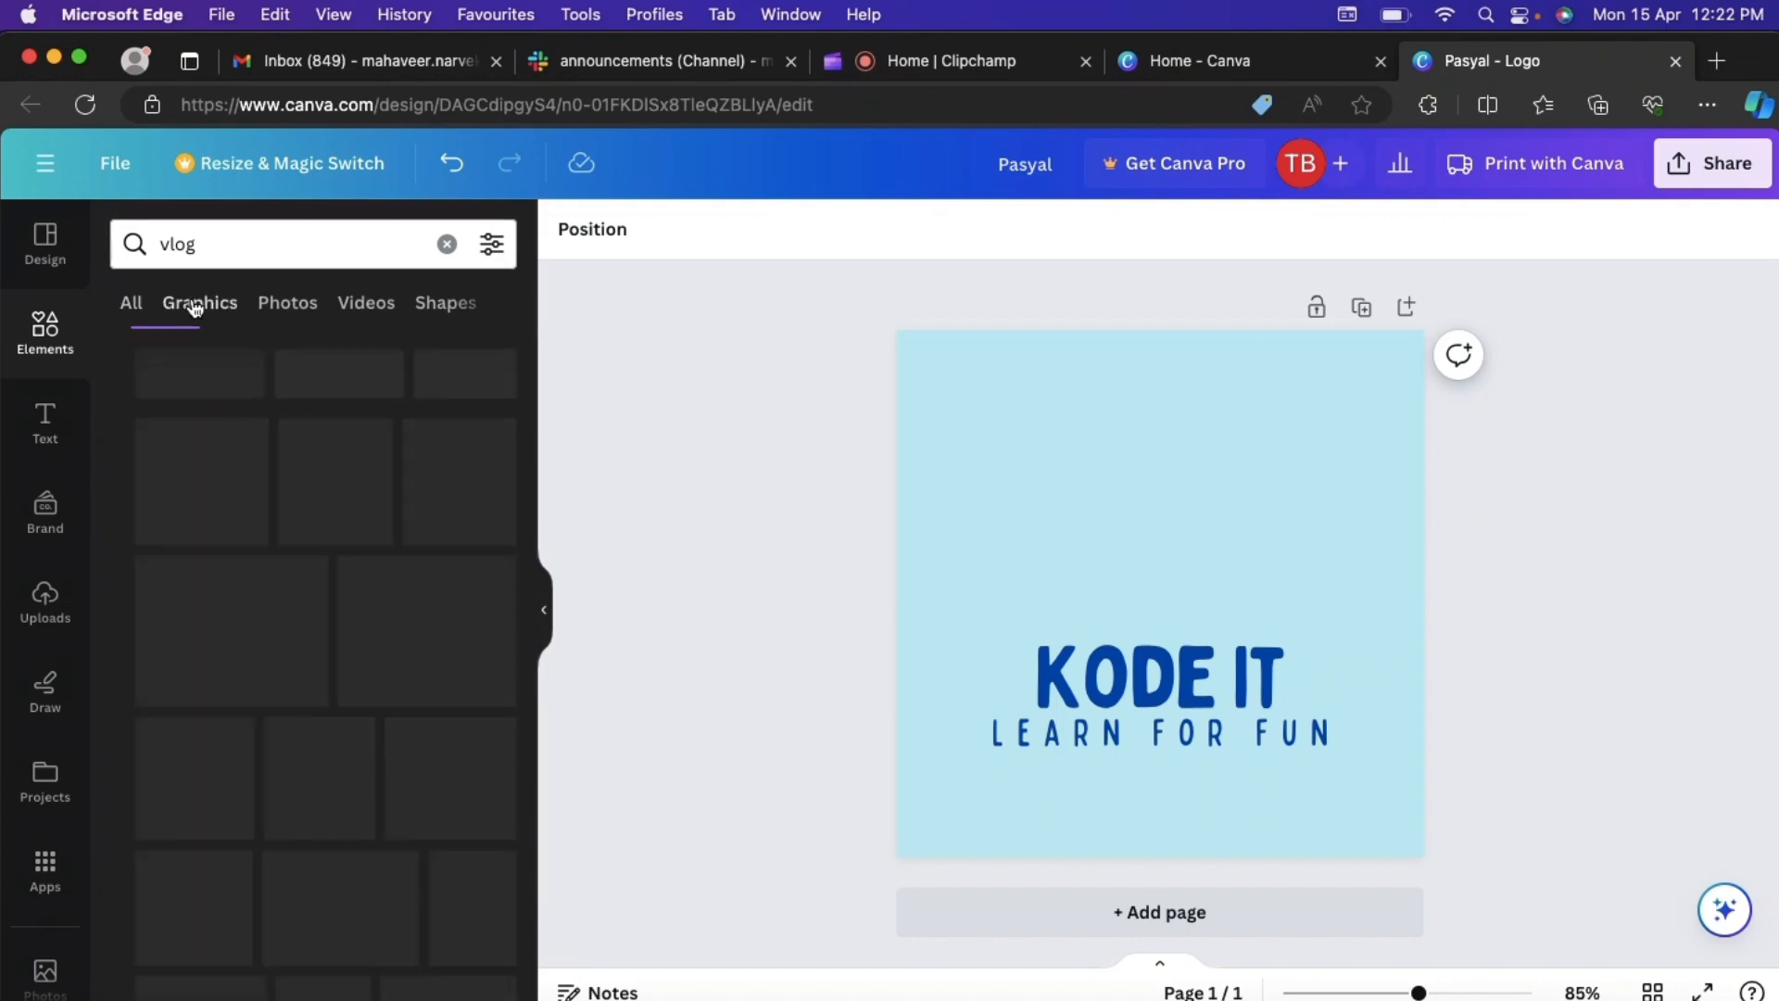
- Add the yellow camera on a tripod with a heart speech bubble from the vlog graphics to the logo
scroll(269, 638, down, 2)
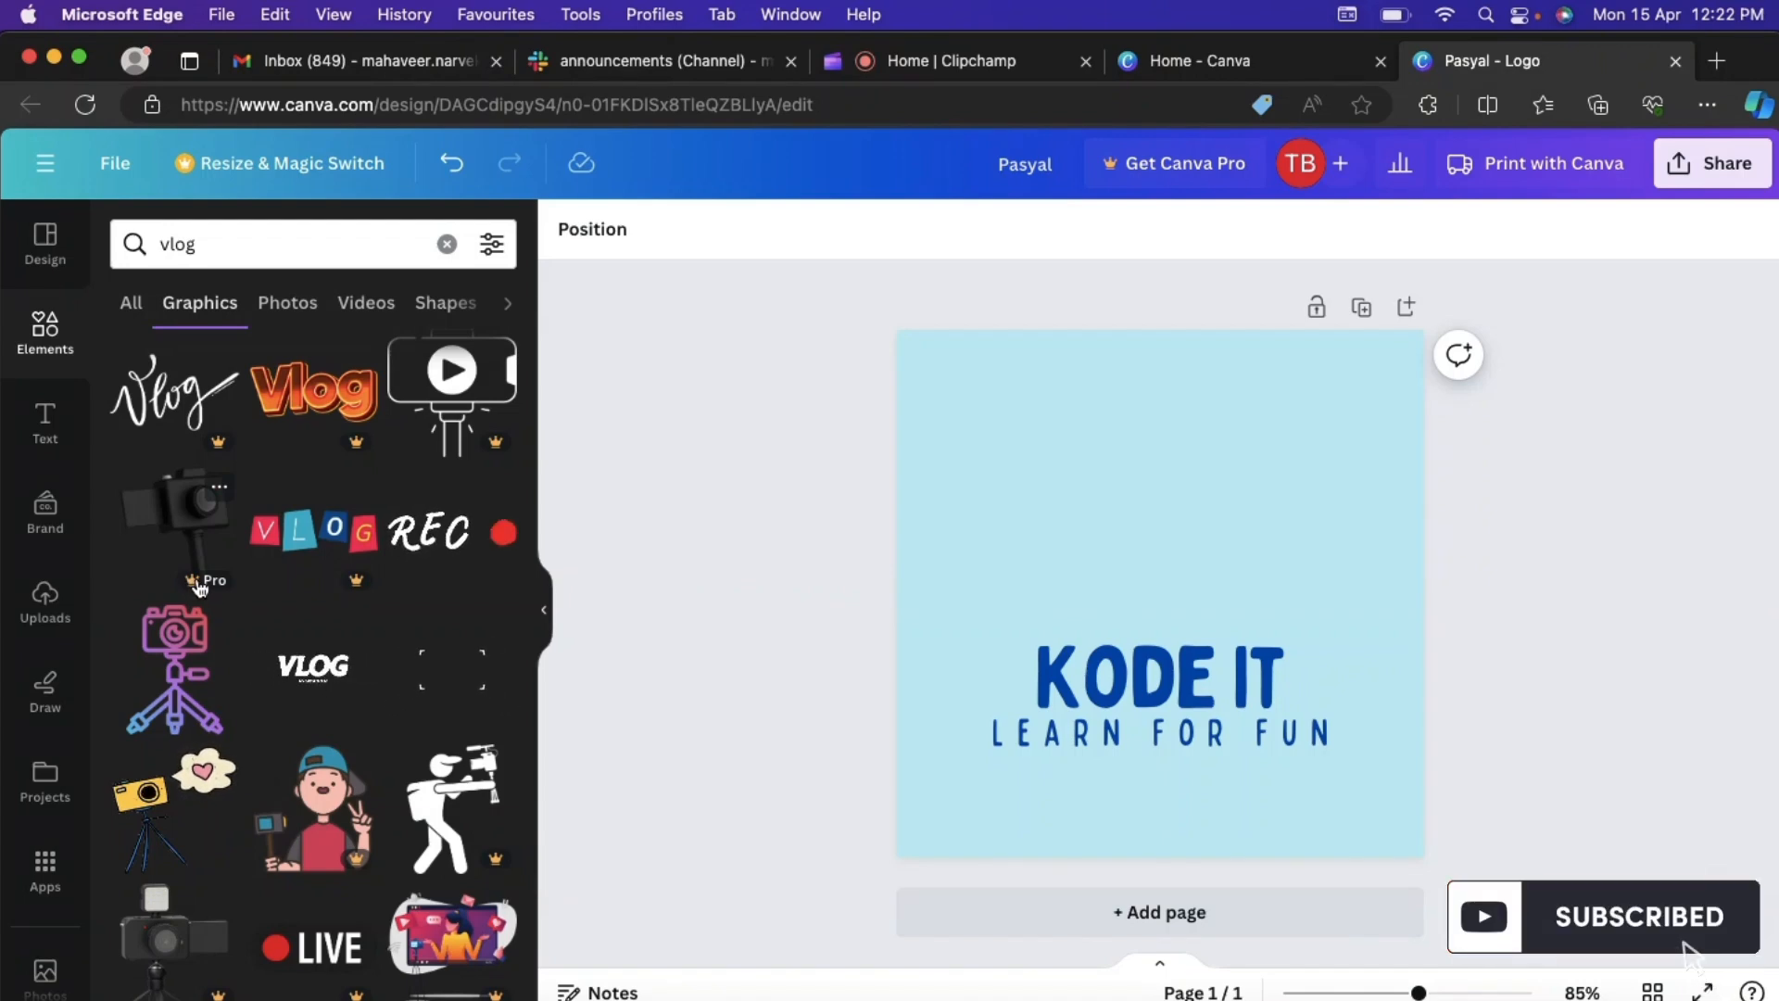
scroll(308, 667, down, 2)
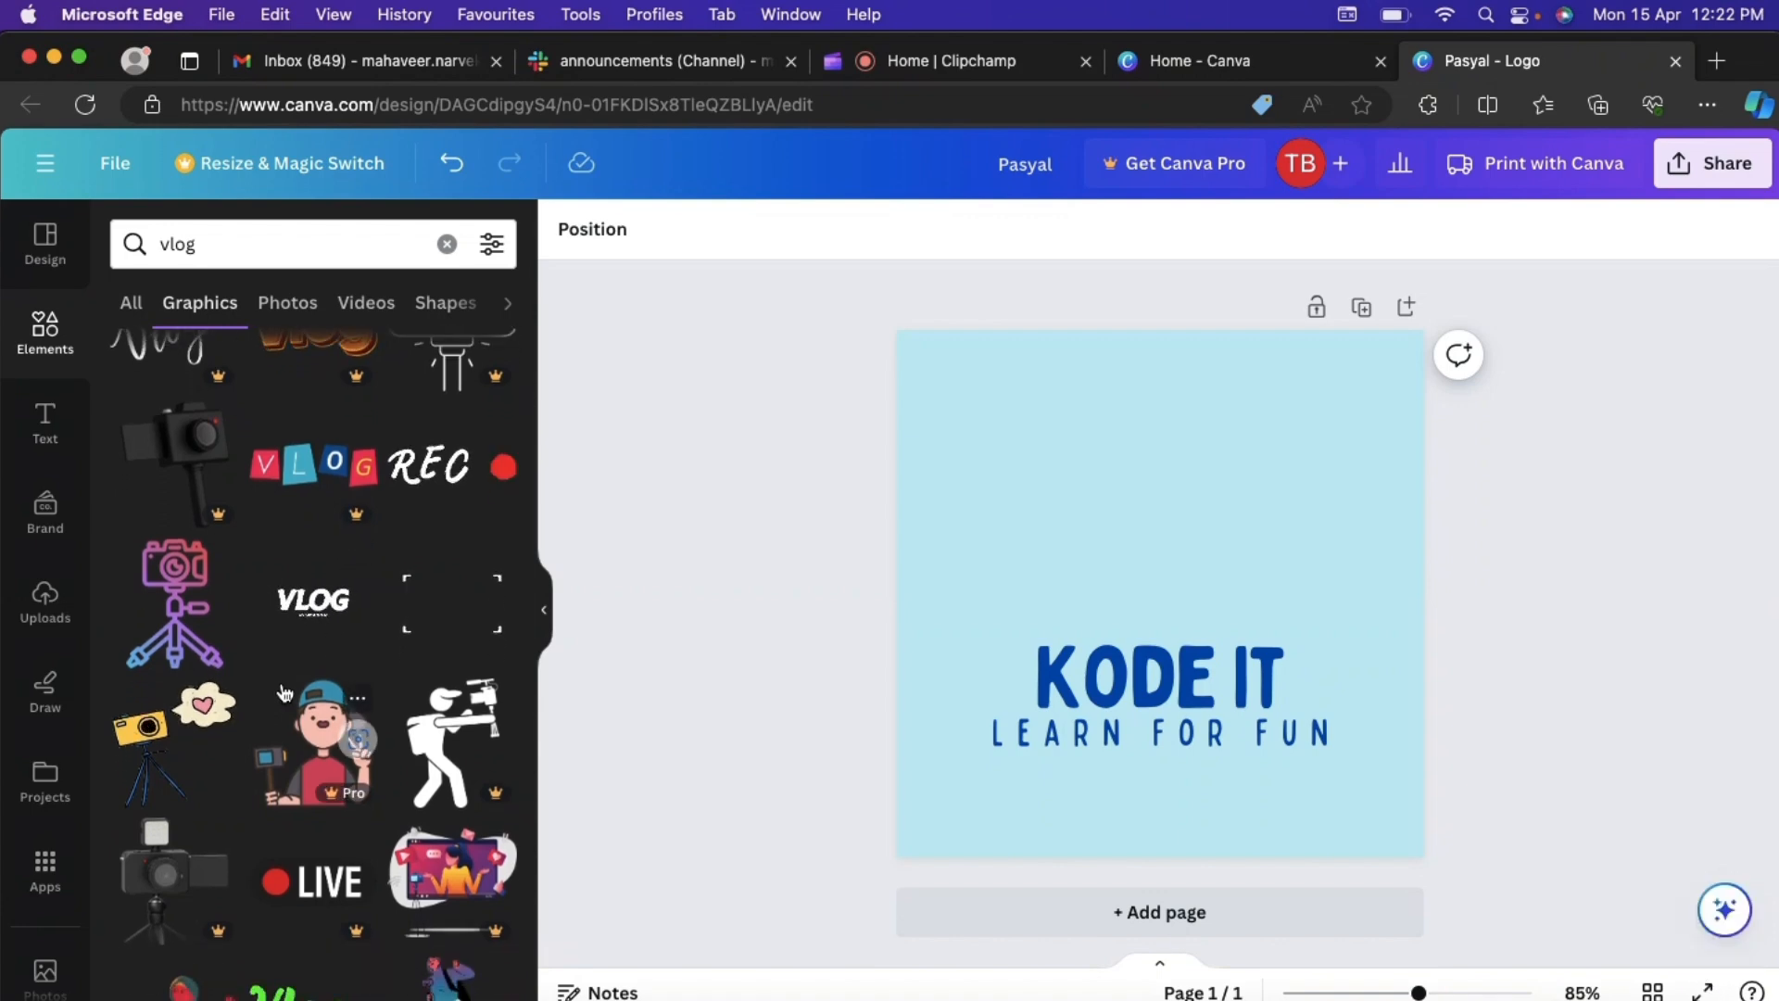
scroll(296, 681, down, 4)
scroll(285, 693, down, 10)
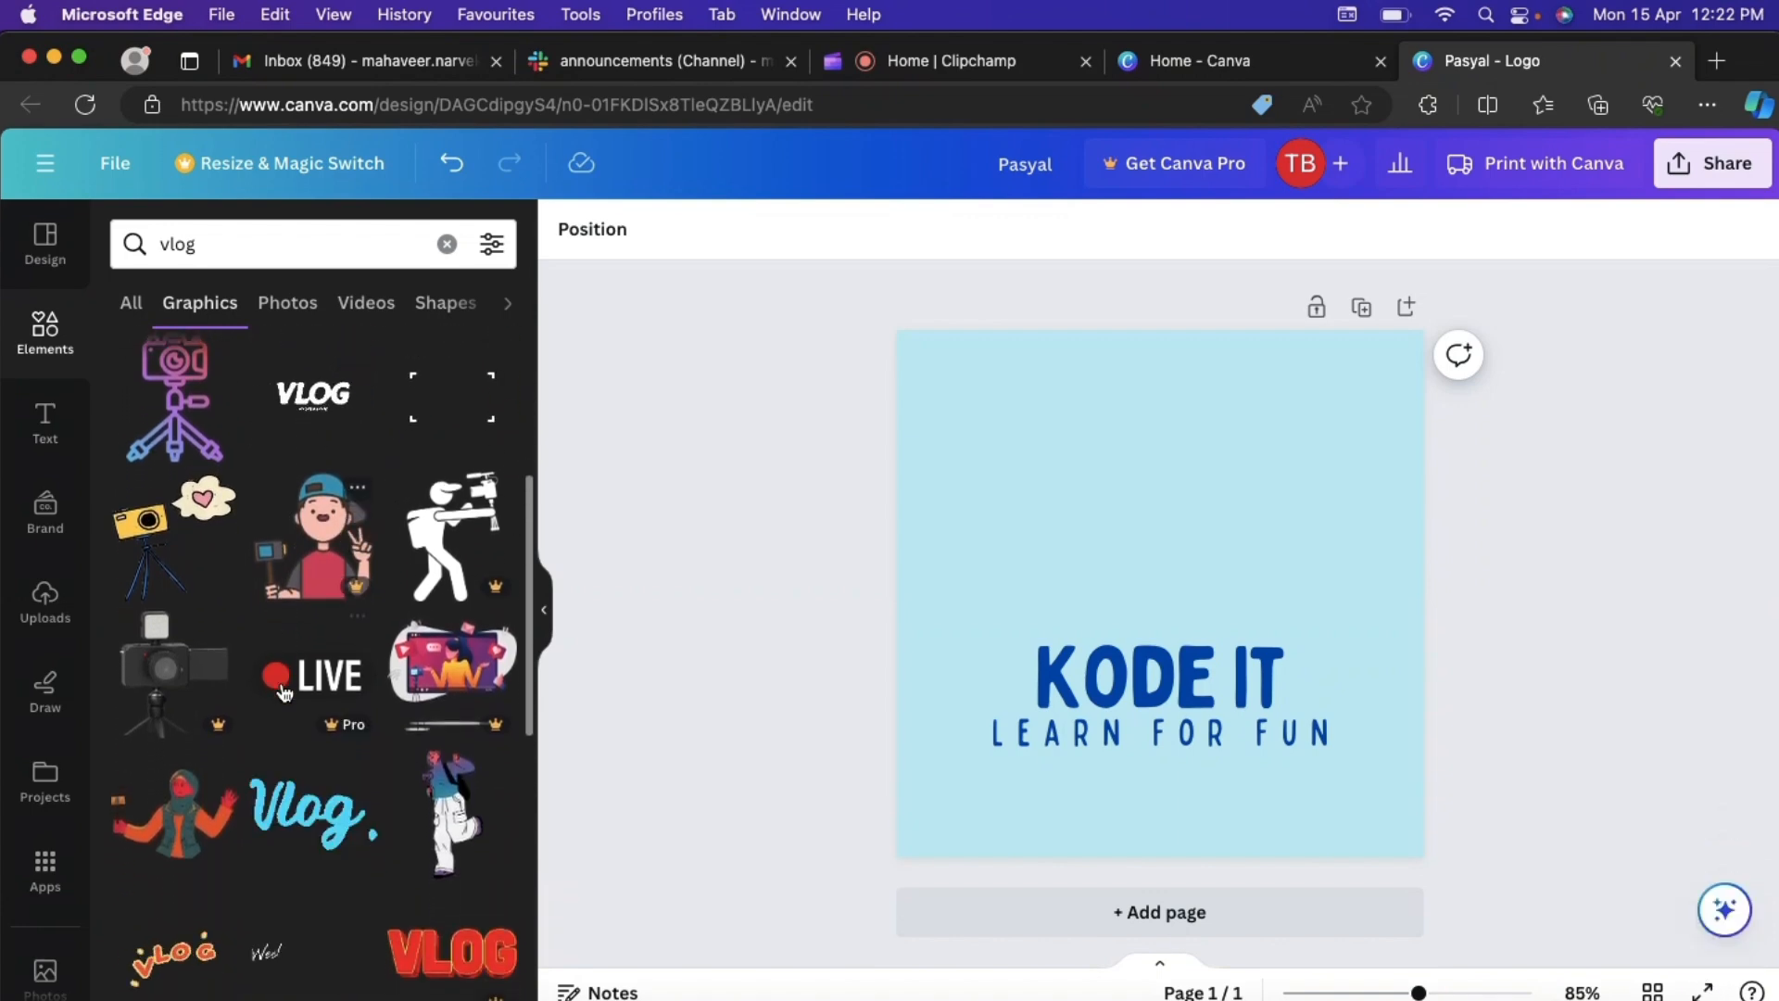
scroll(285, 693, down, 6)
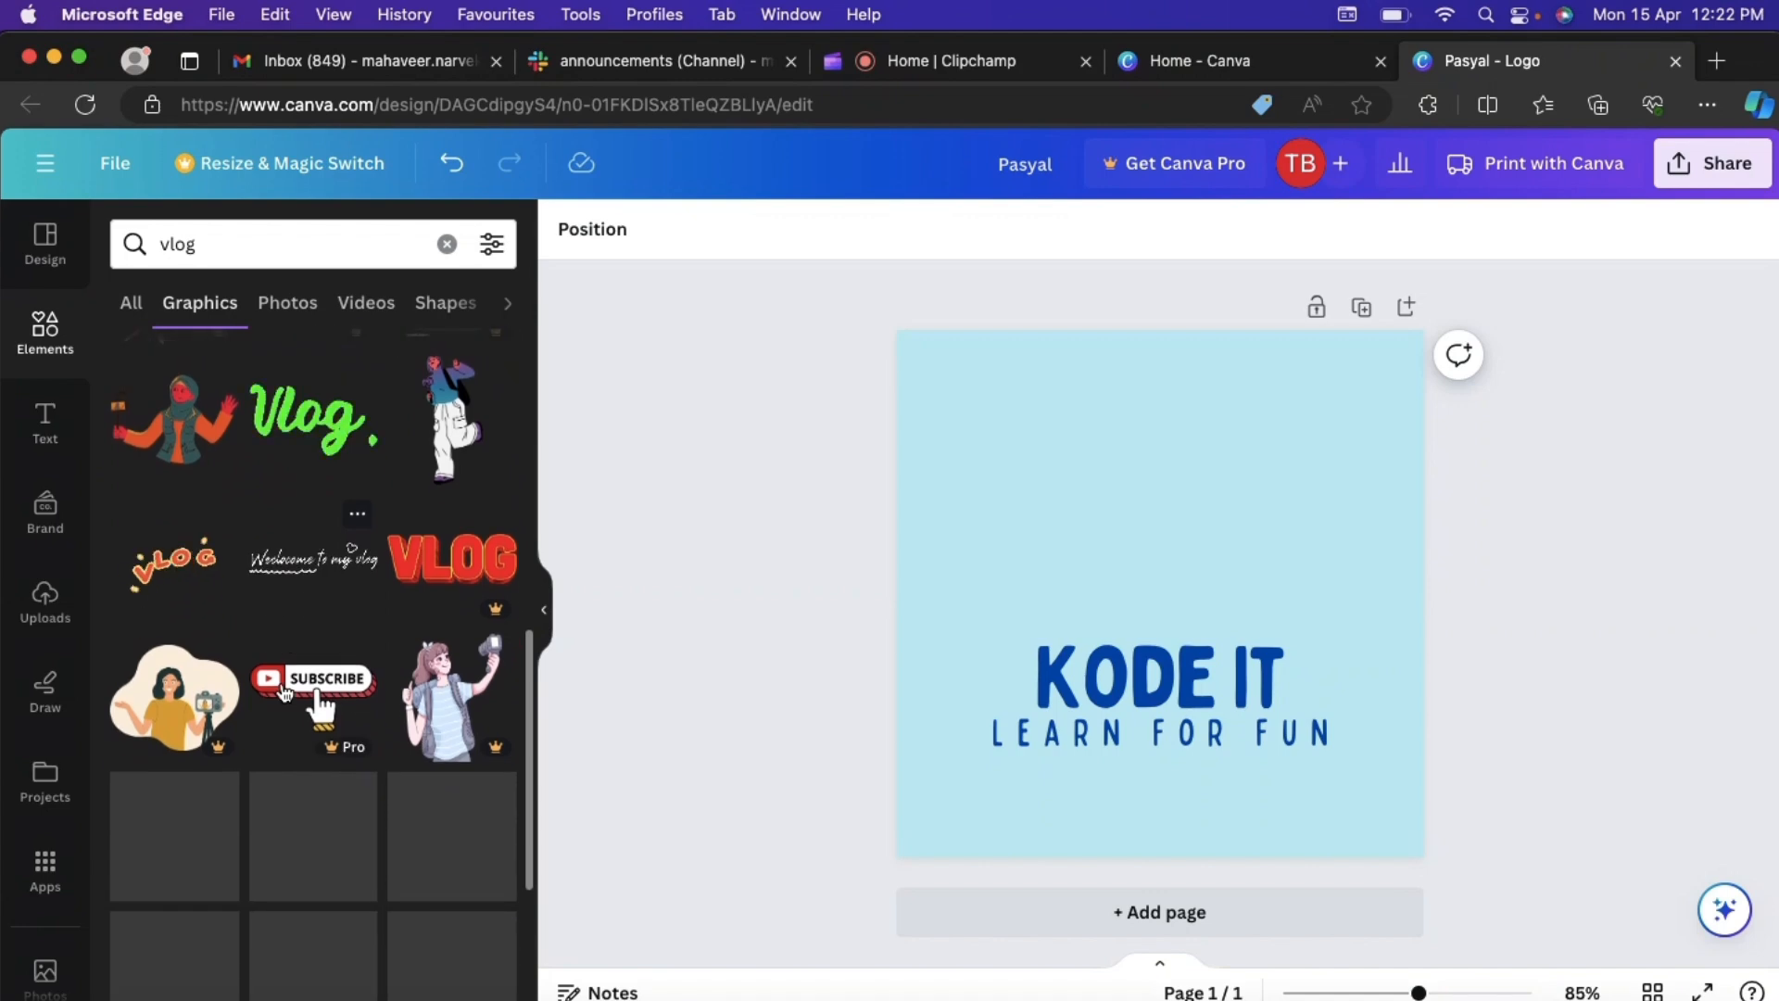
scroll(284, 693, down, 15)
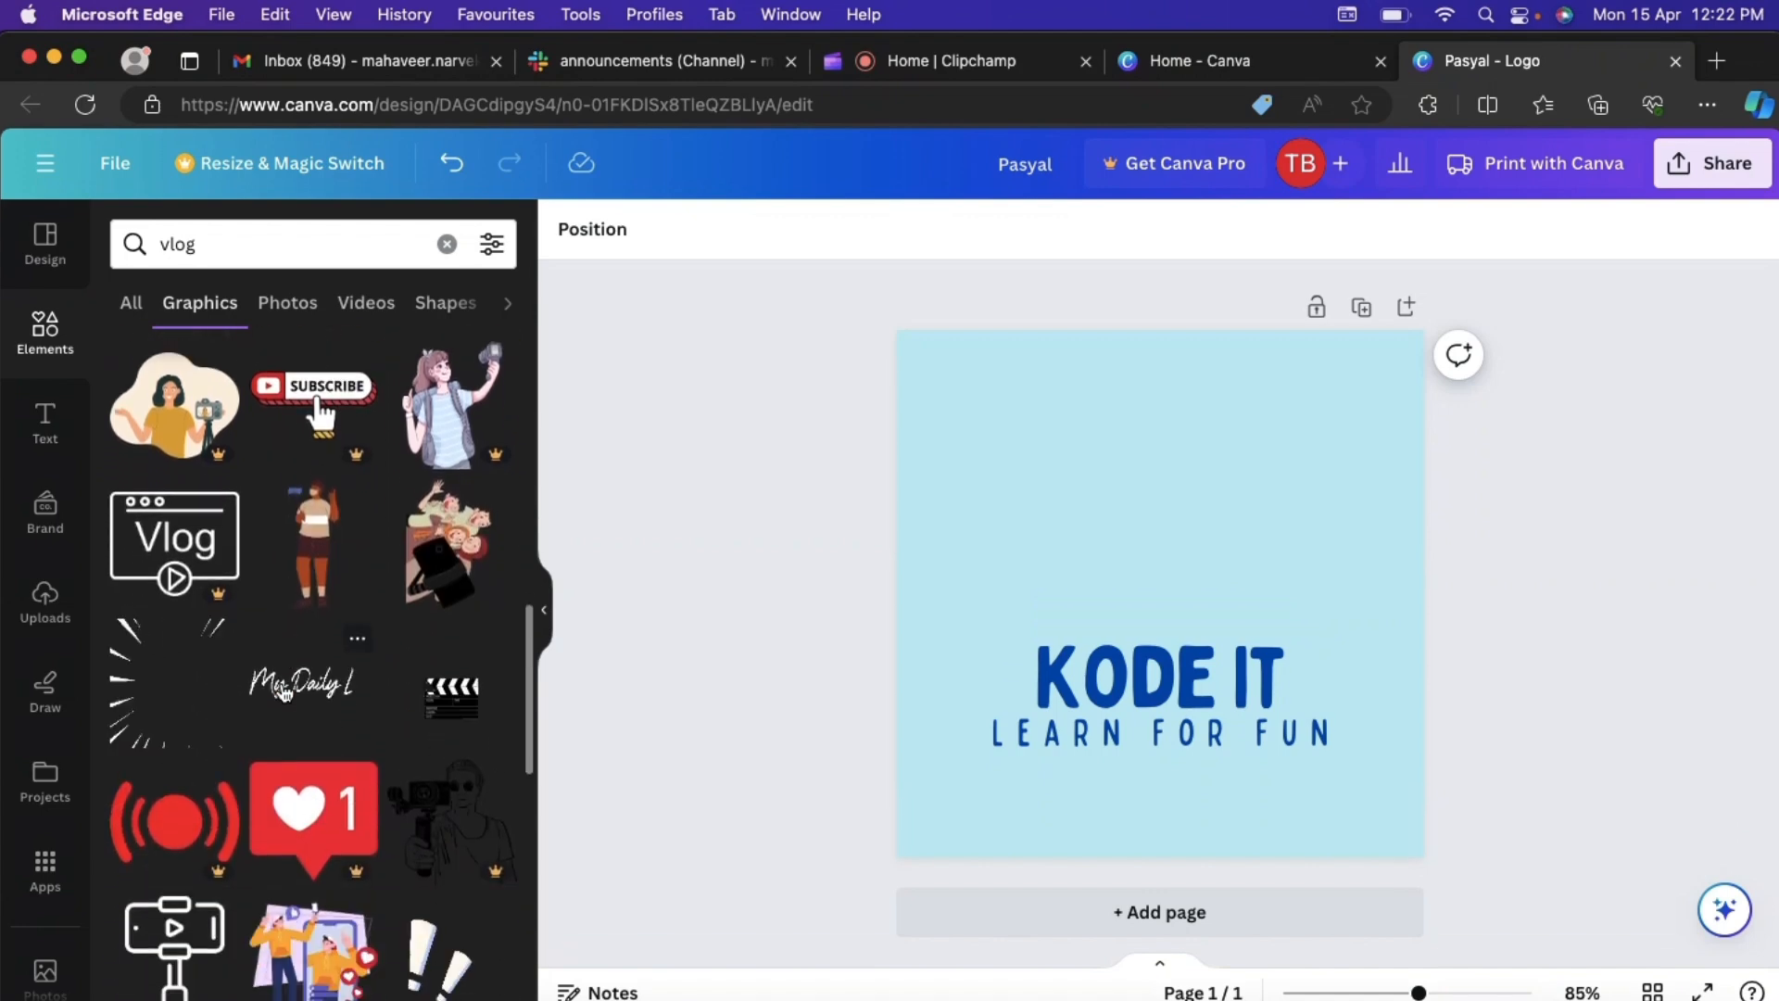
scroll(284, 693, up, 20)
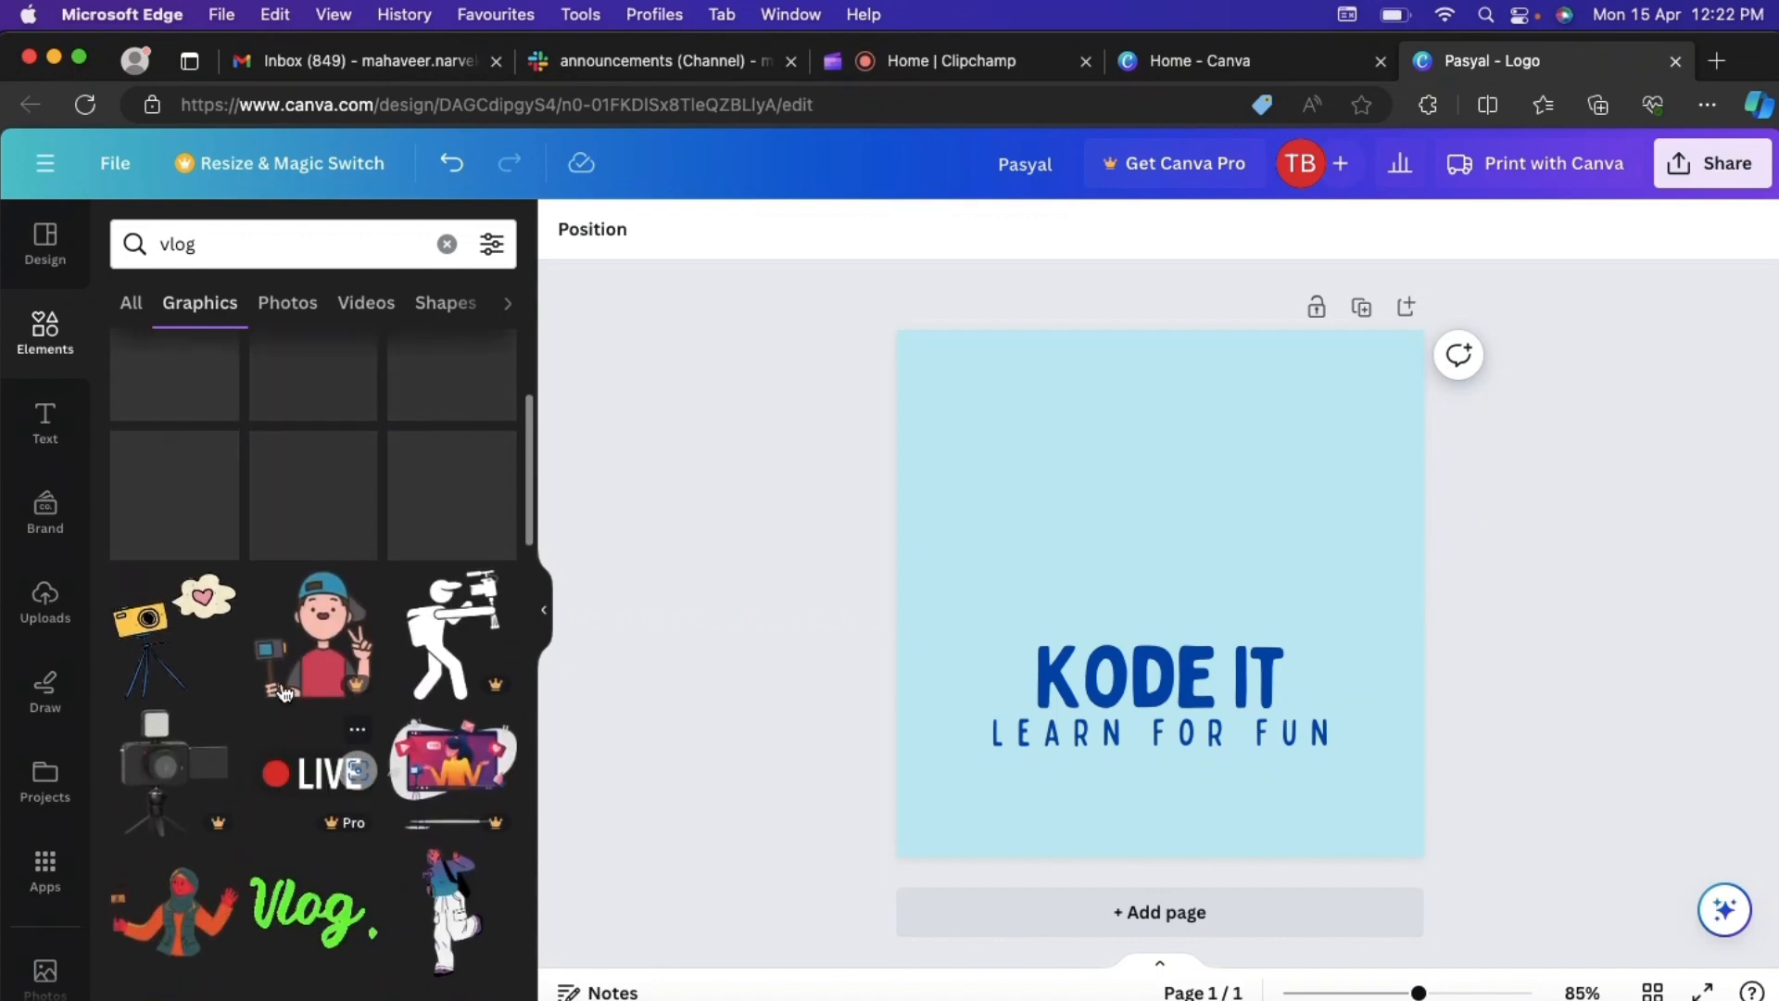
click(171, 653)
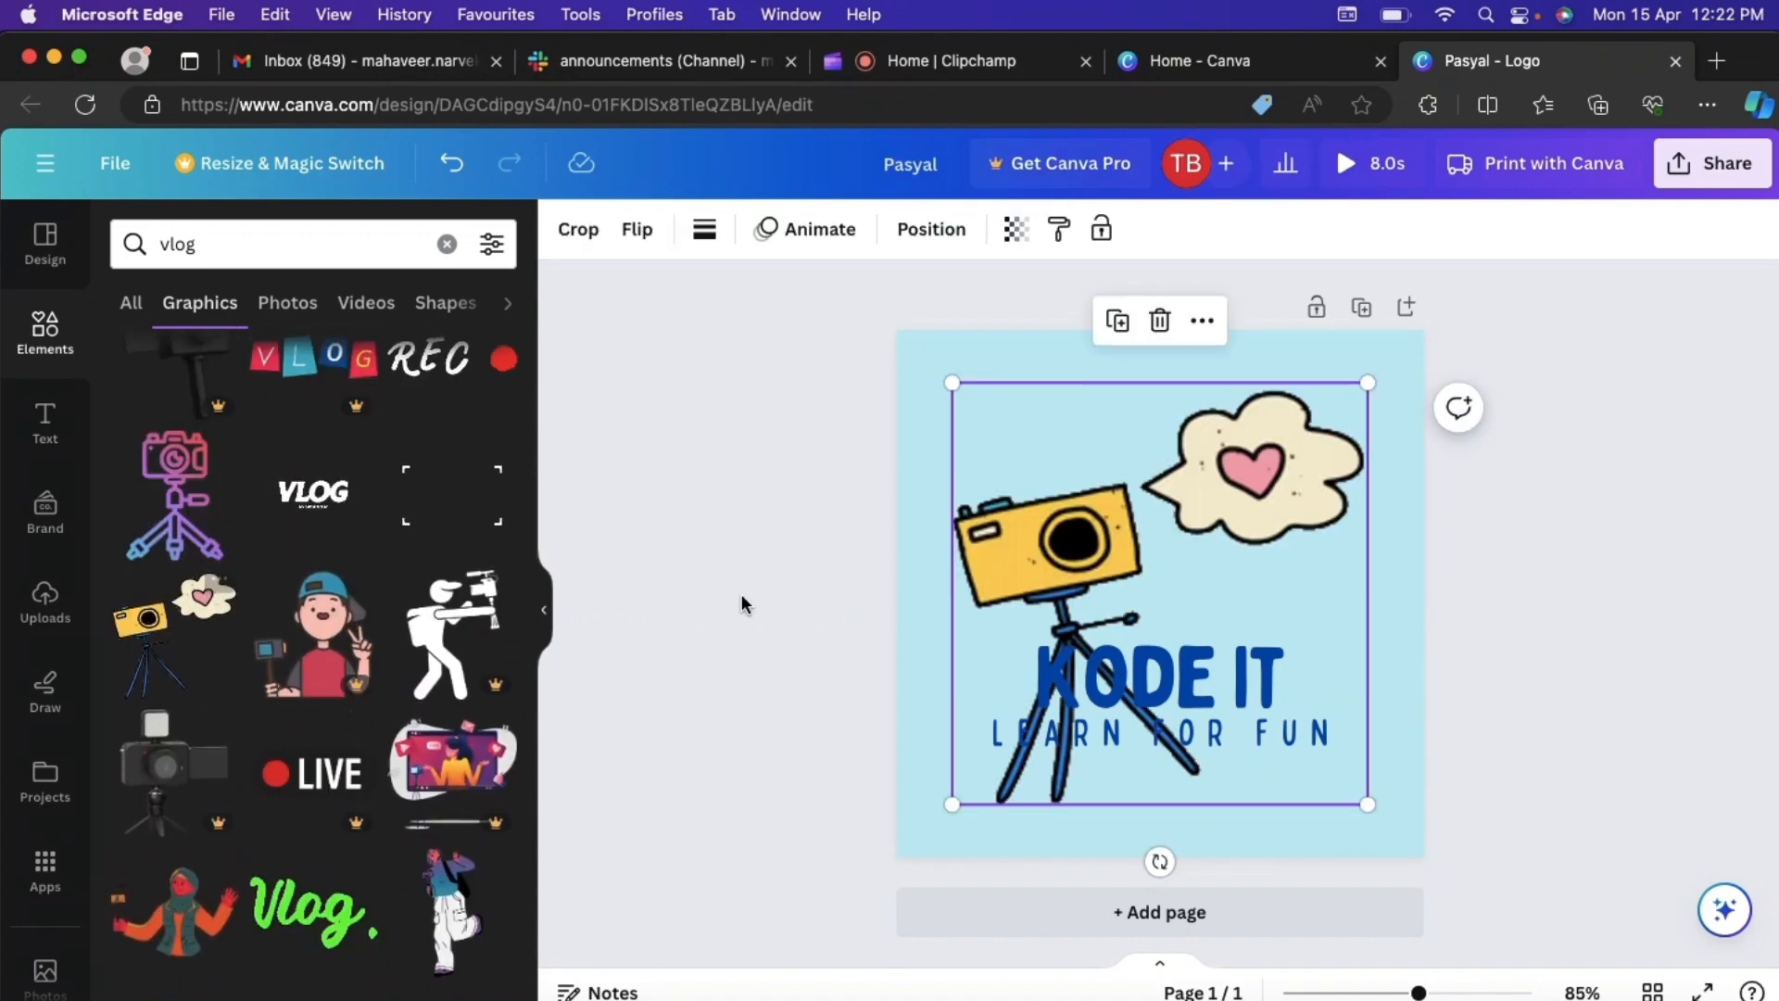
- Shrink the camera graphic to about the heading's width and centre it slightly above the "KODE IT" heading
drag(952, 803, 1128, 567)
drag(1254, 519, 1165, 520)
click(1501, 545)
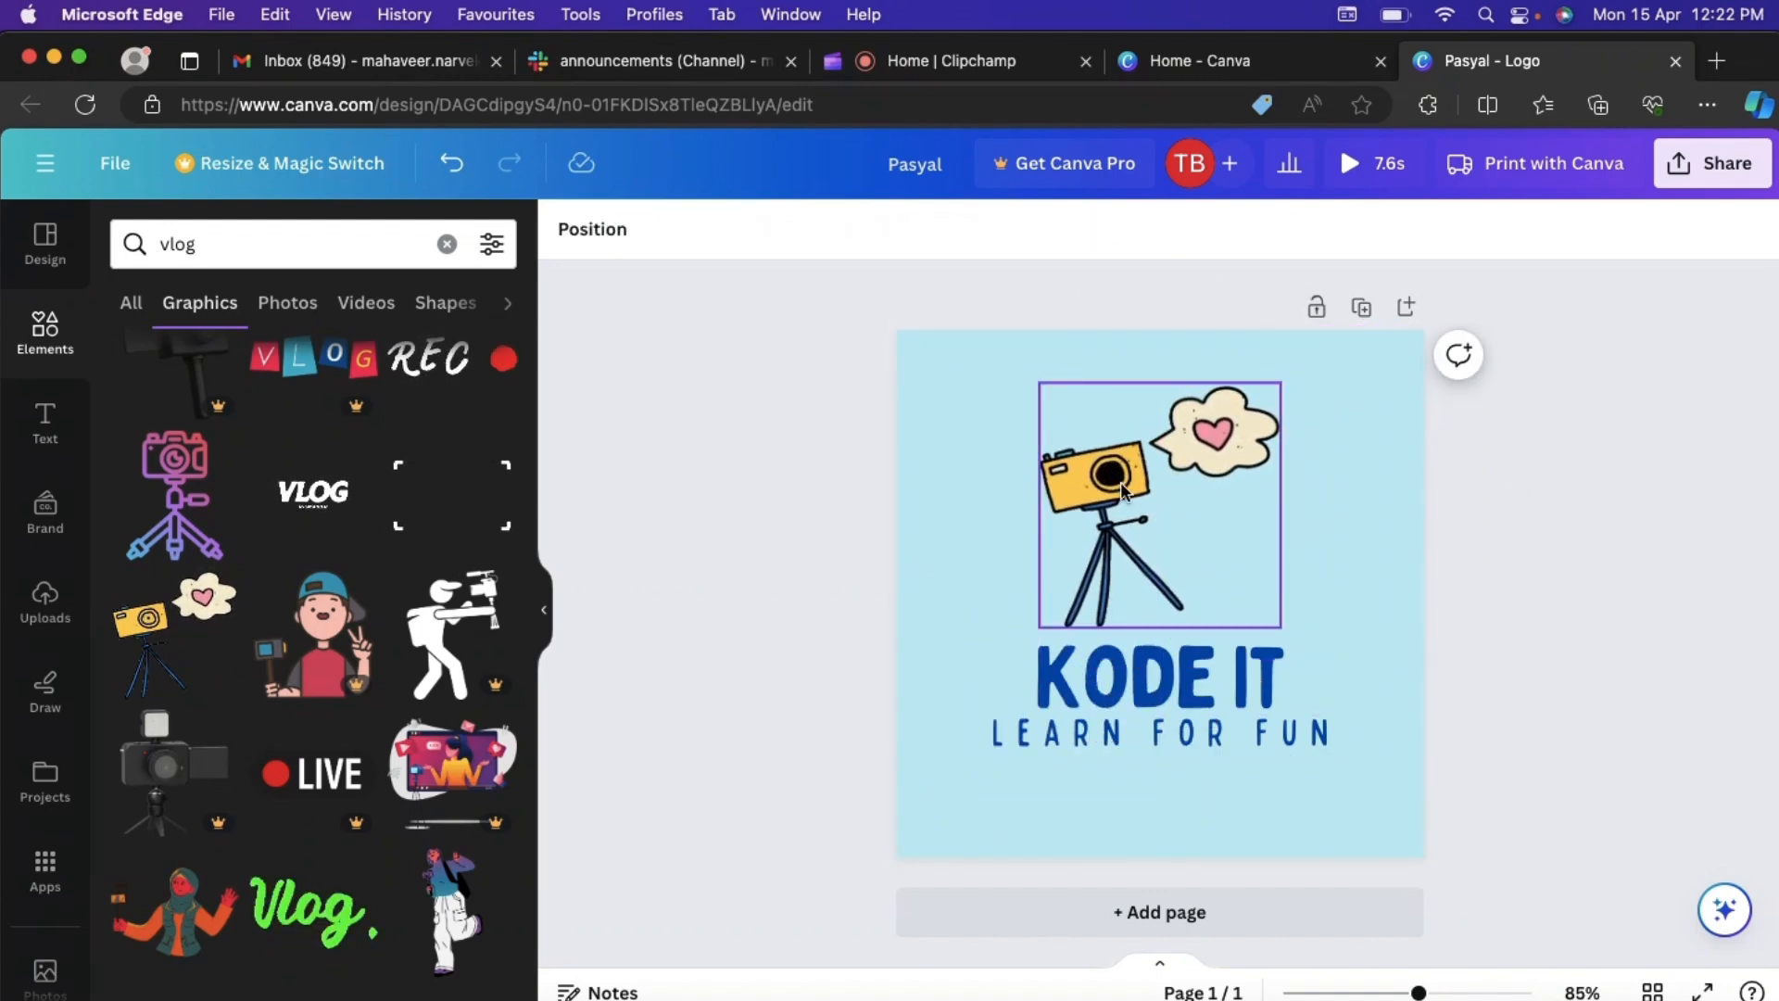
click(1120, 481)
drag(1281, 384, 1310, 424)
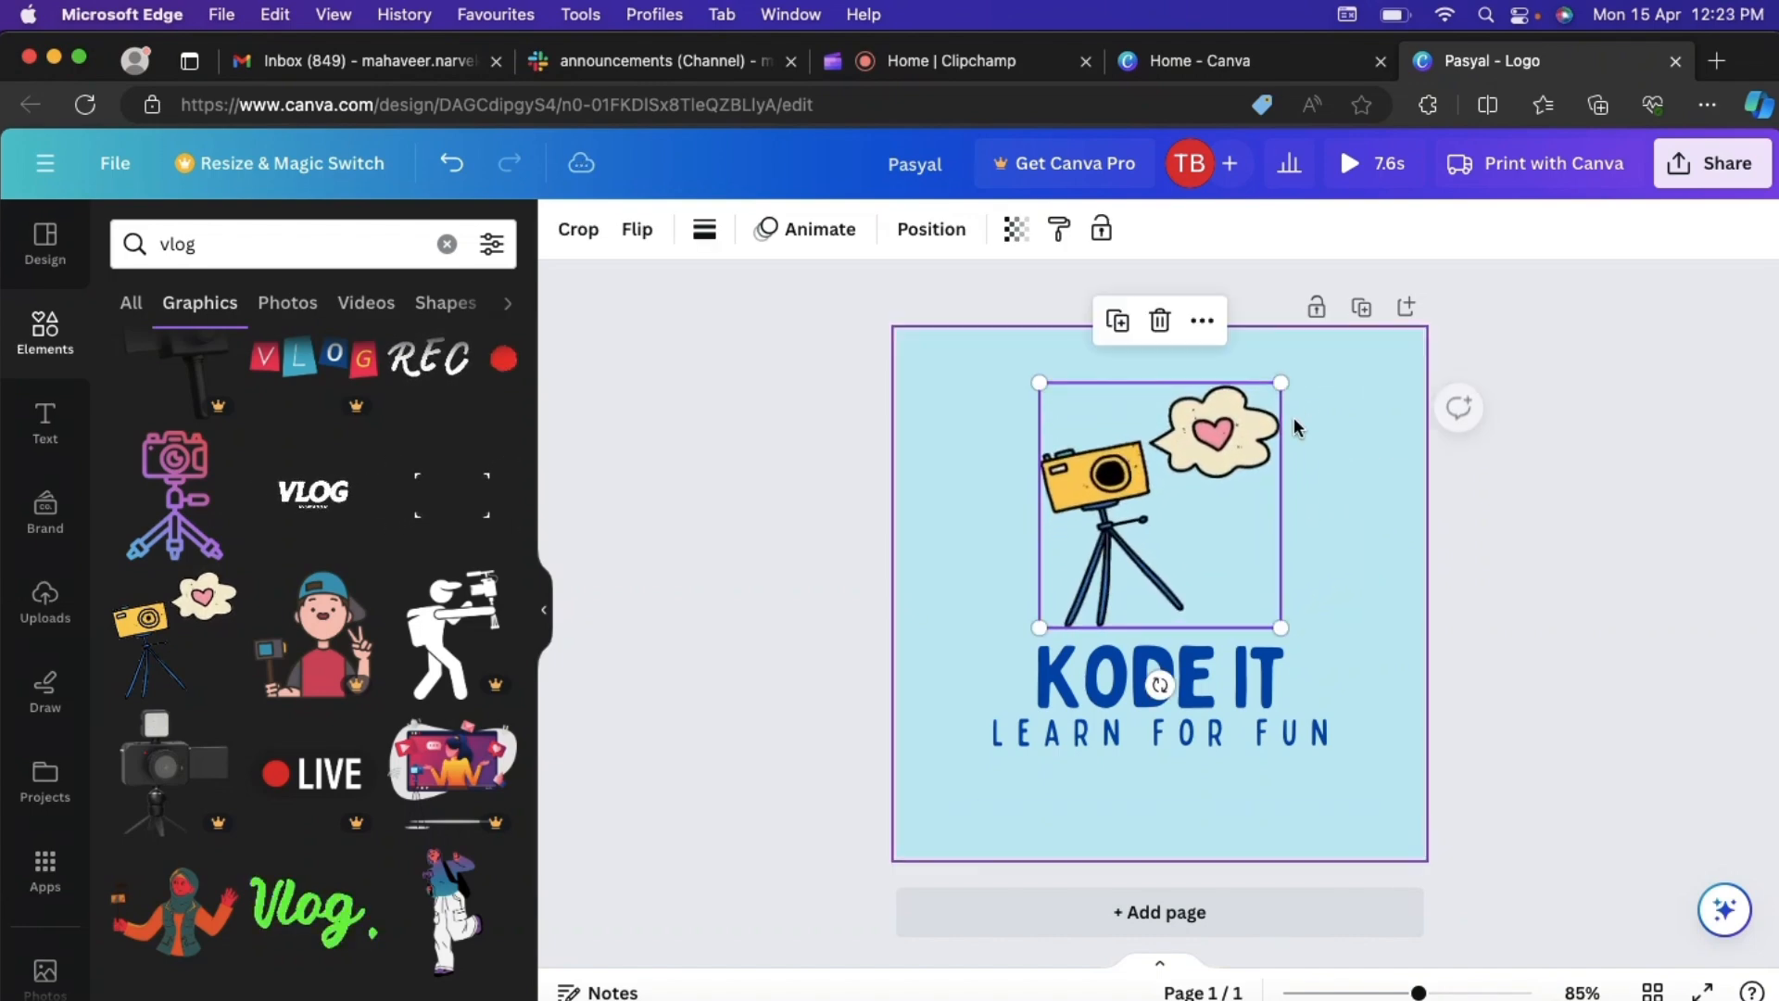
mouse_move(1153, 486)
mouse_down()
mouse_move(1156, 455)
mouse_move(1077, 481)
mouse_move(1216, 481)
mouse_move(1155, 475)
mouse_up()
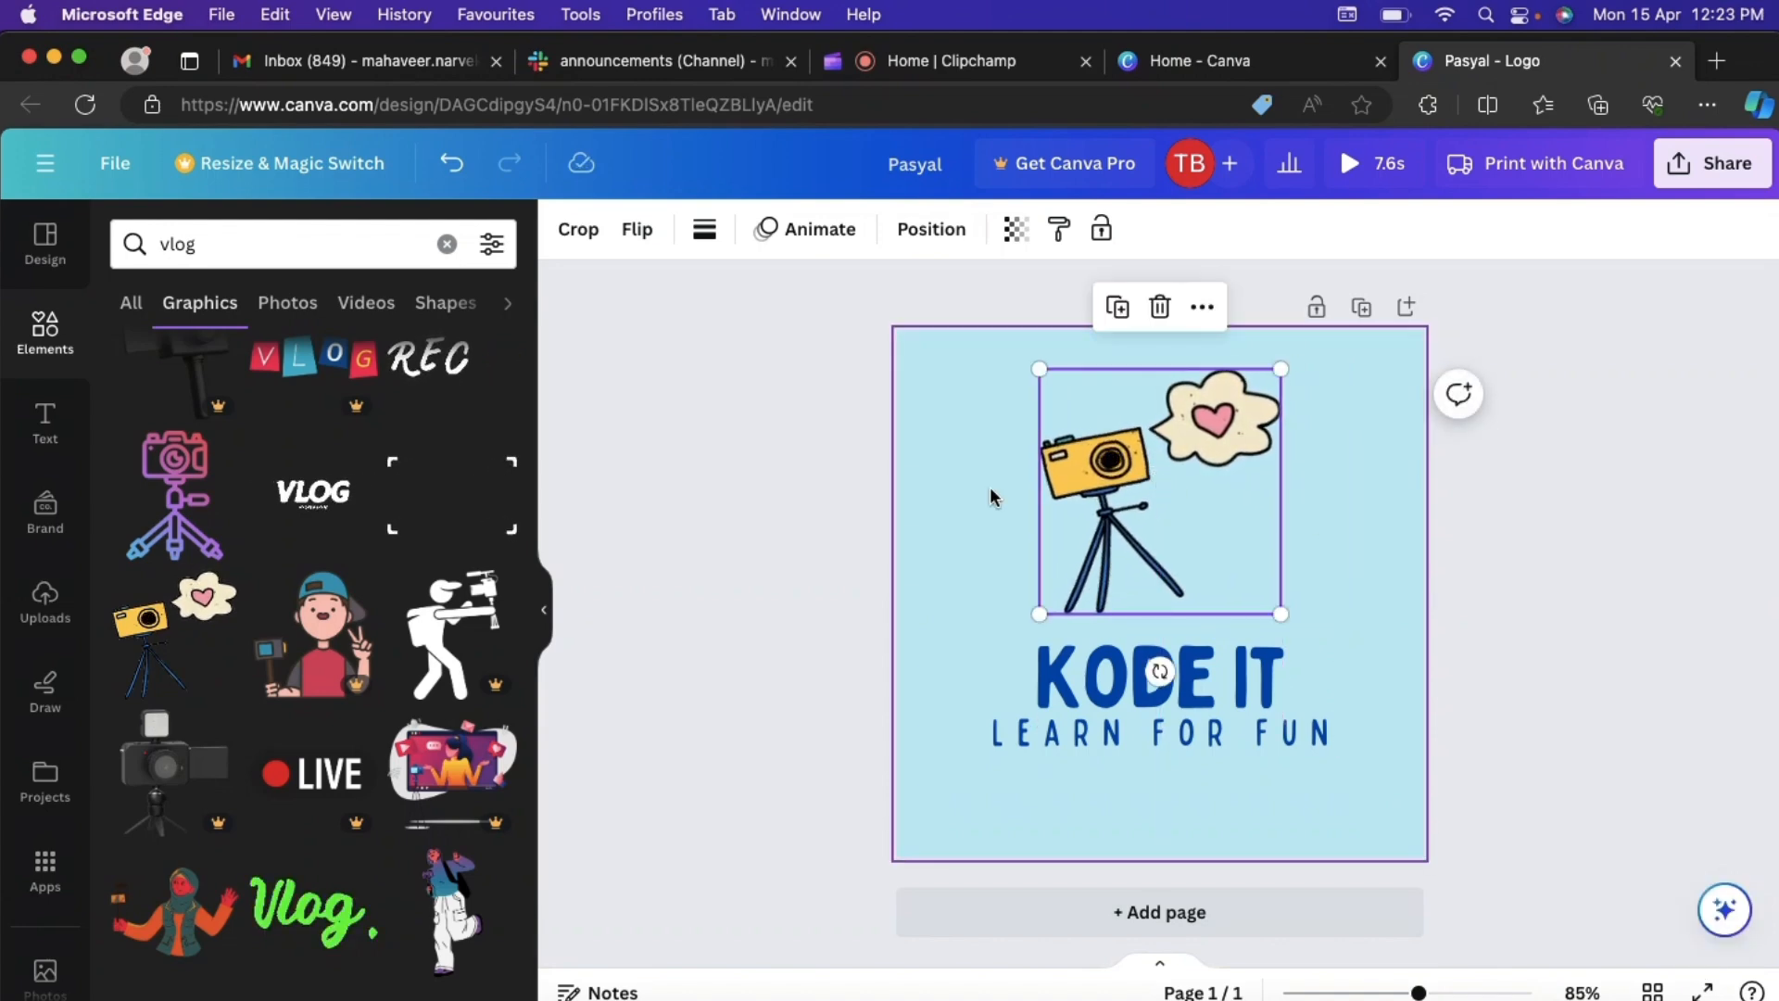
- Search the graphics elements for "travel"
scroll(276, 681, down, 1)
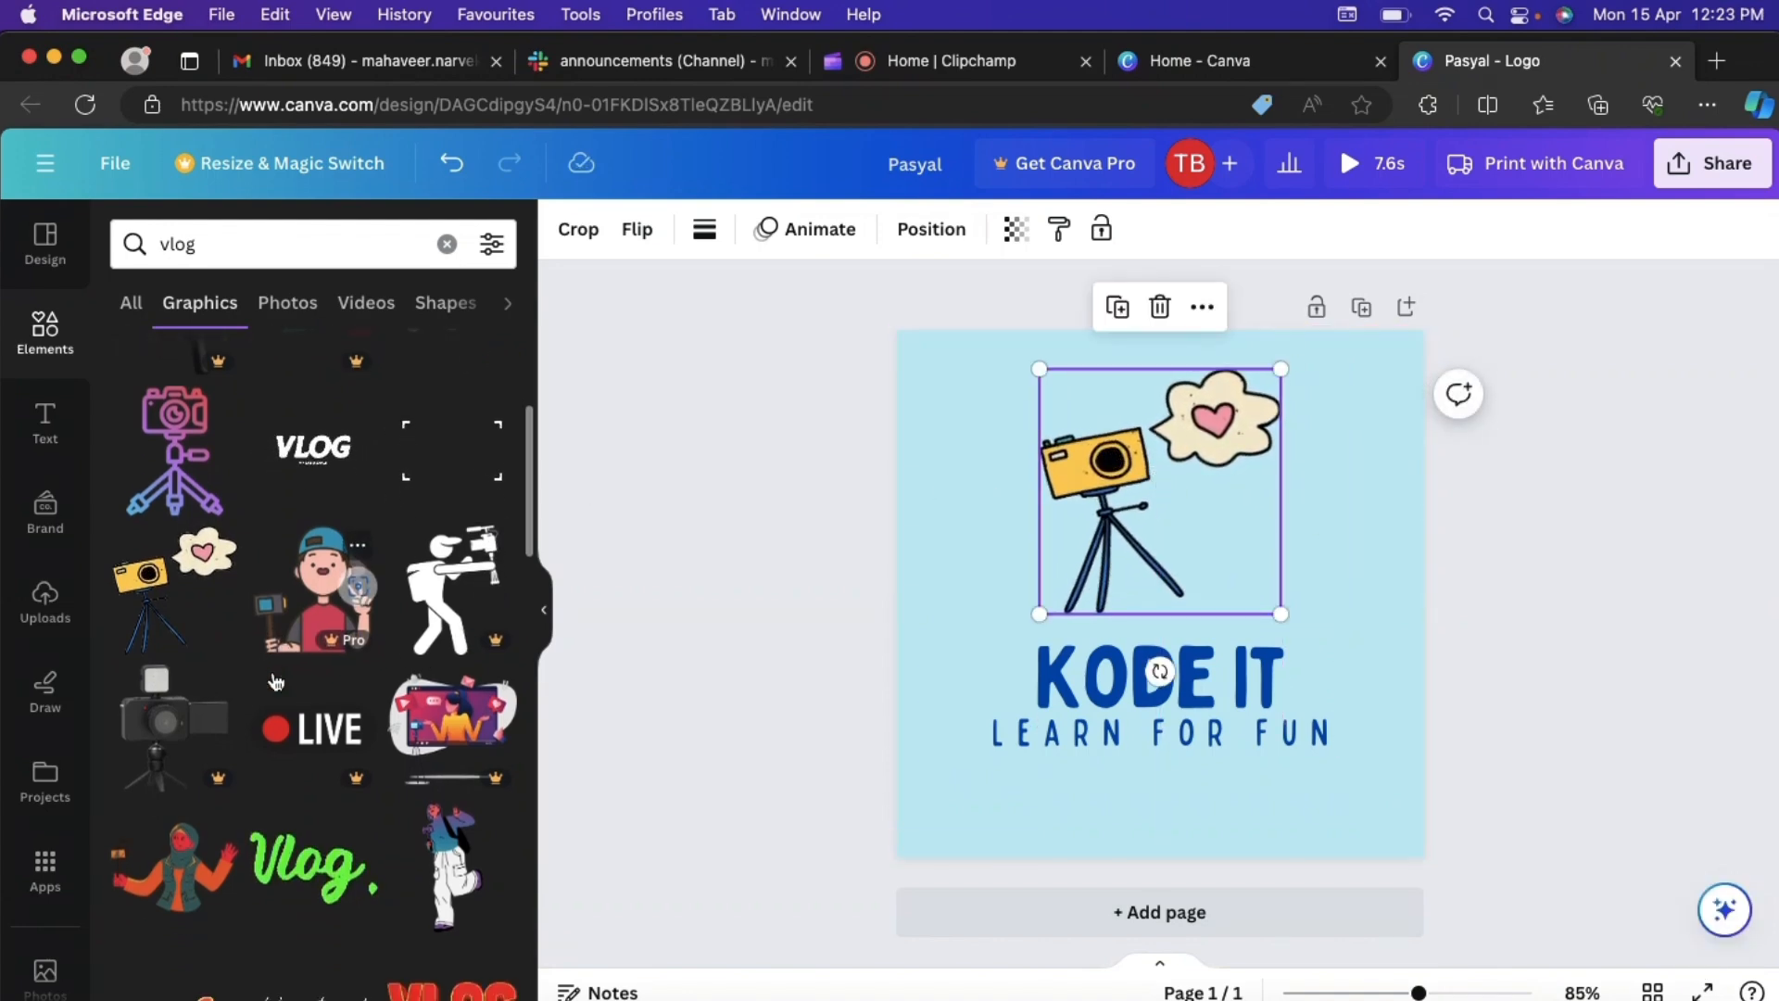
scroll(275, 681, up, 3)
double_click(248, 237)
text(travel)
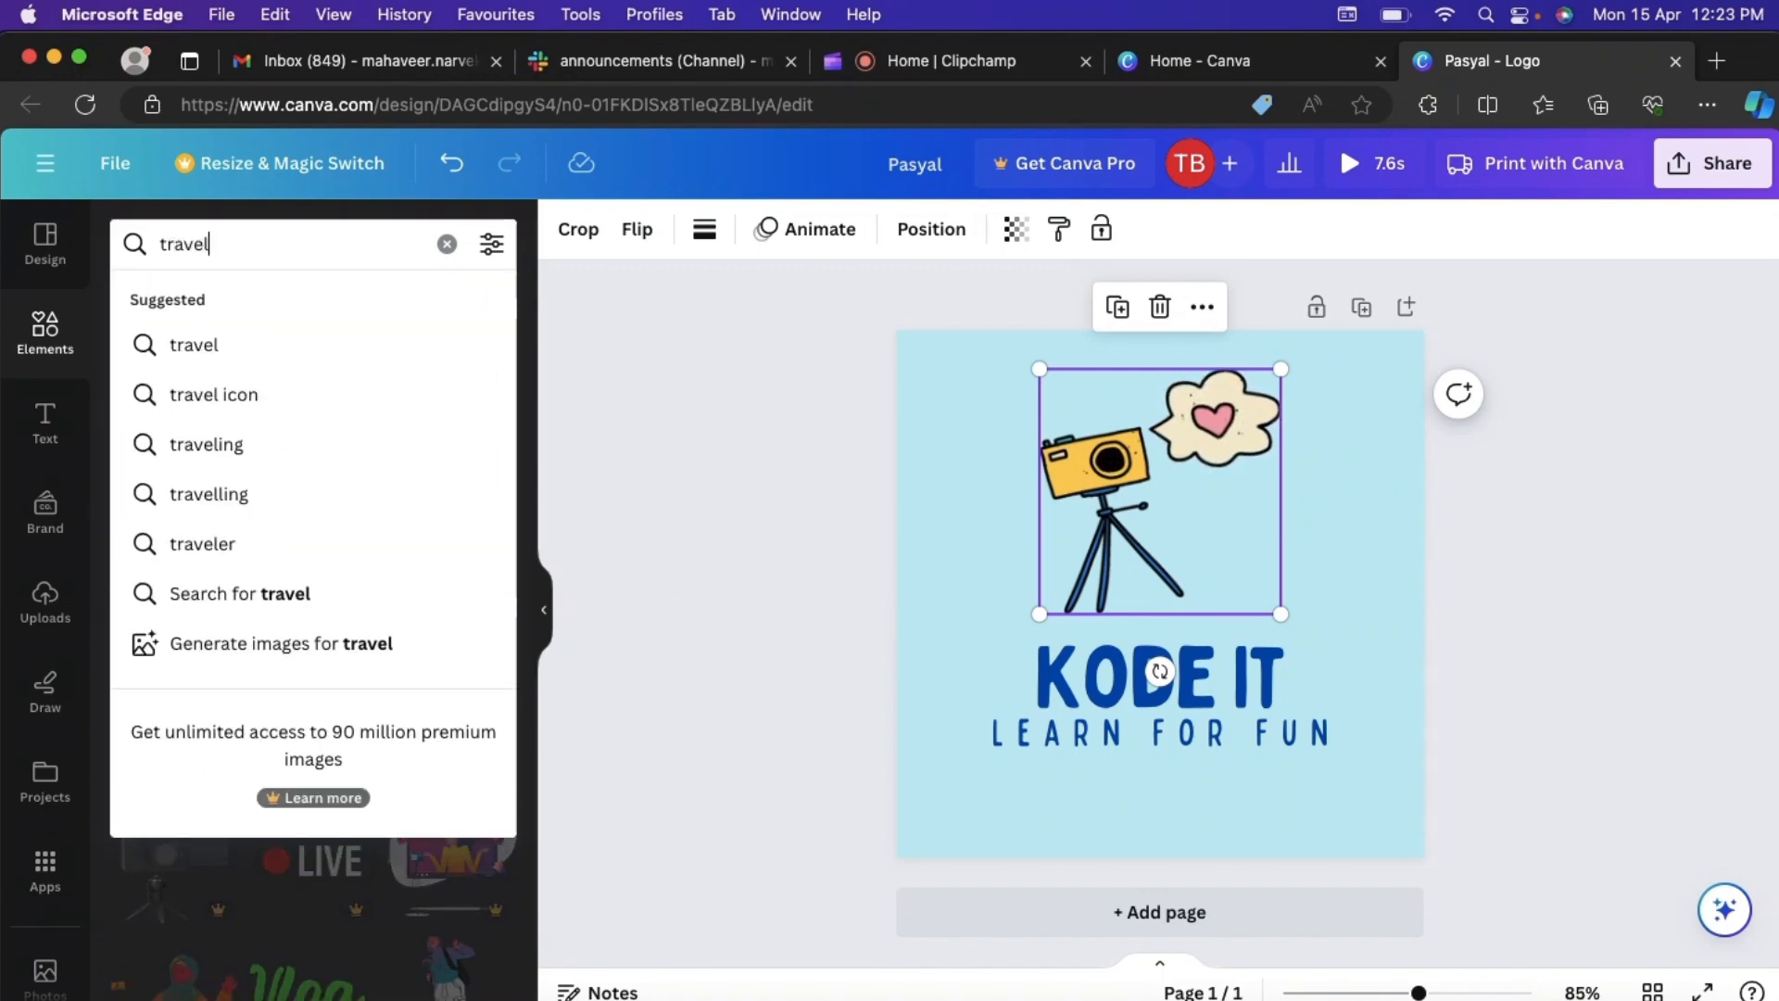
key(Return)
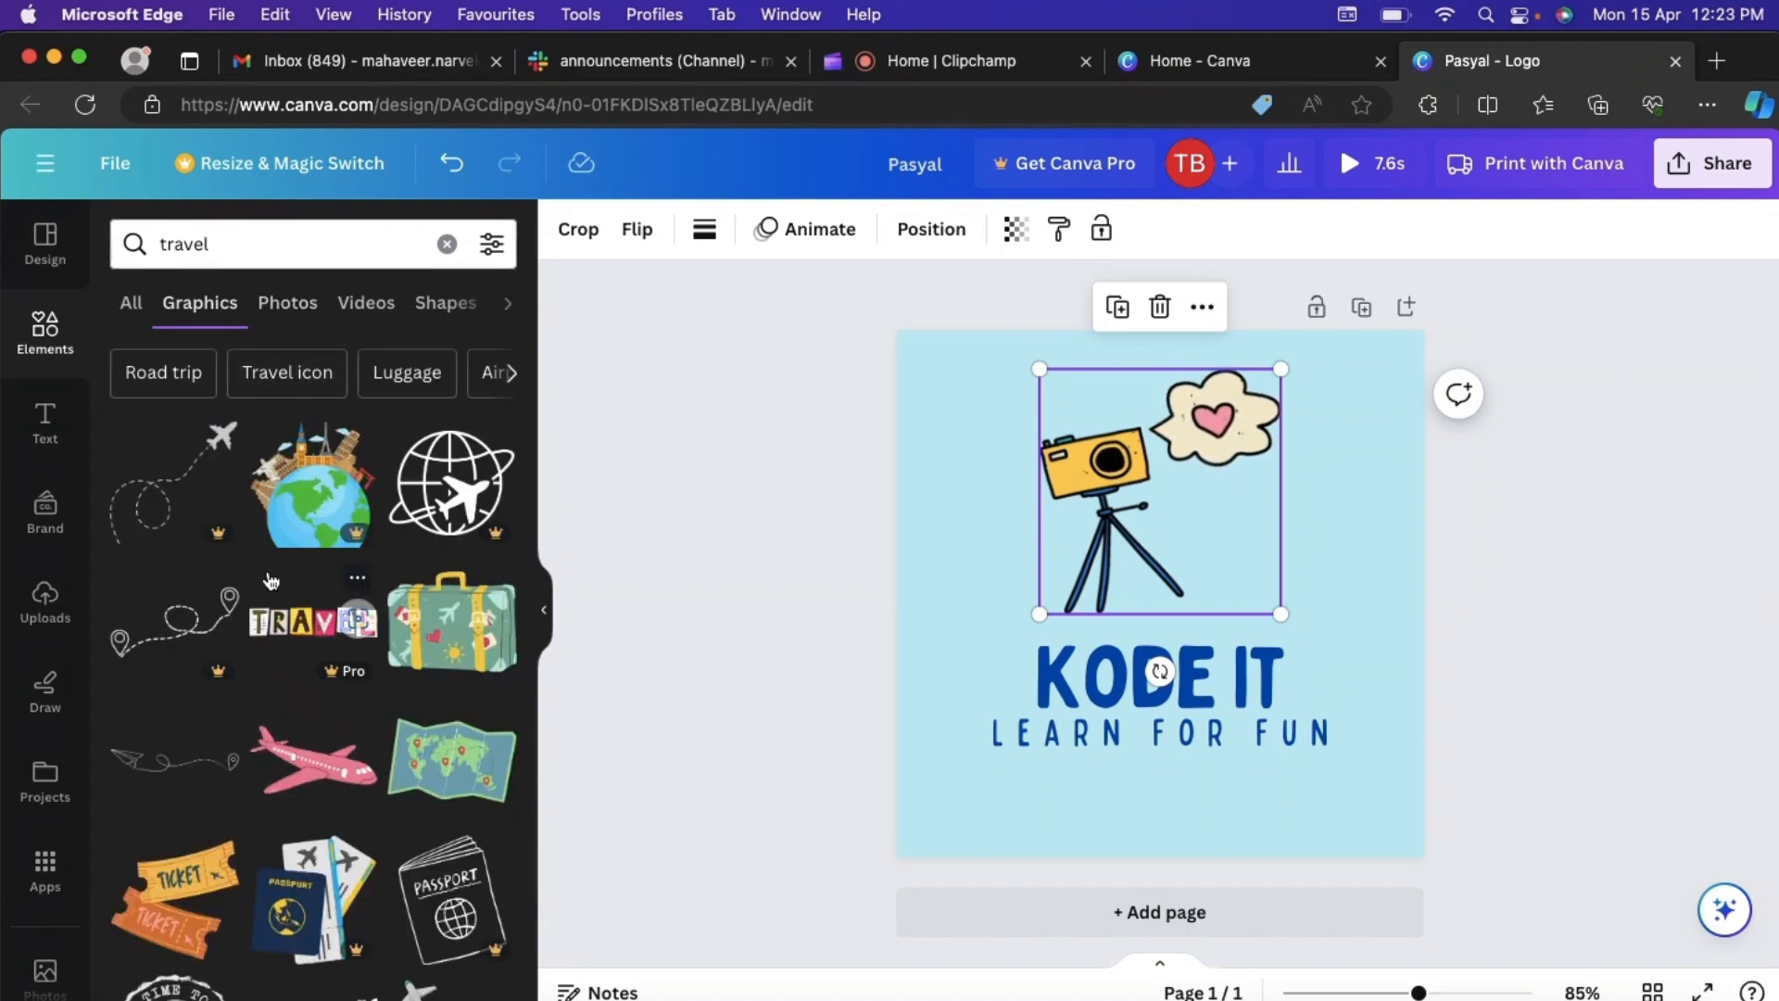
- Add the silhouette of a traveller pulling a suitcase from the travel graphics and place it beside the camera
scroll(270, 581, down, 3)
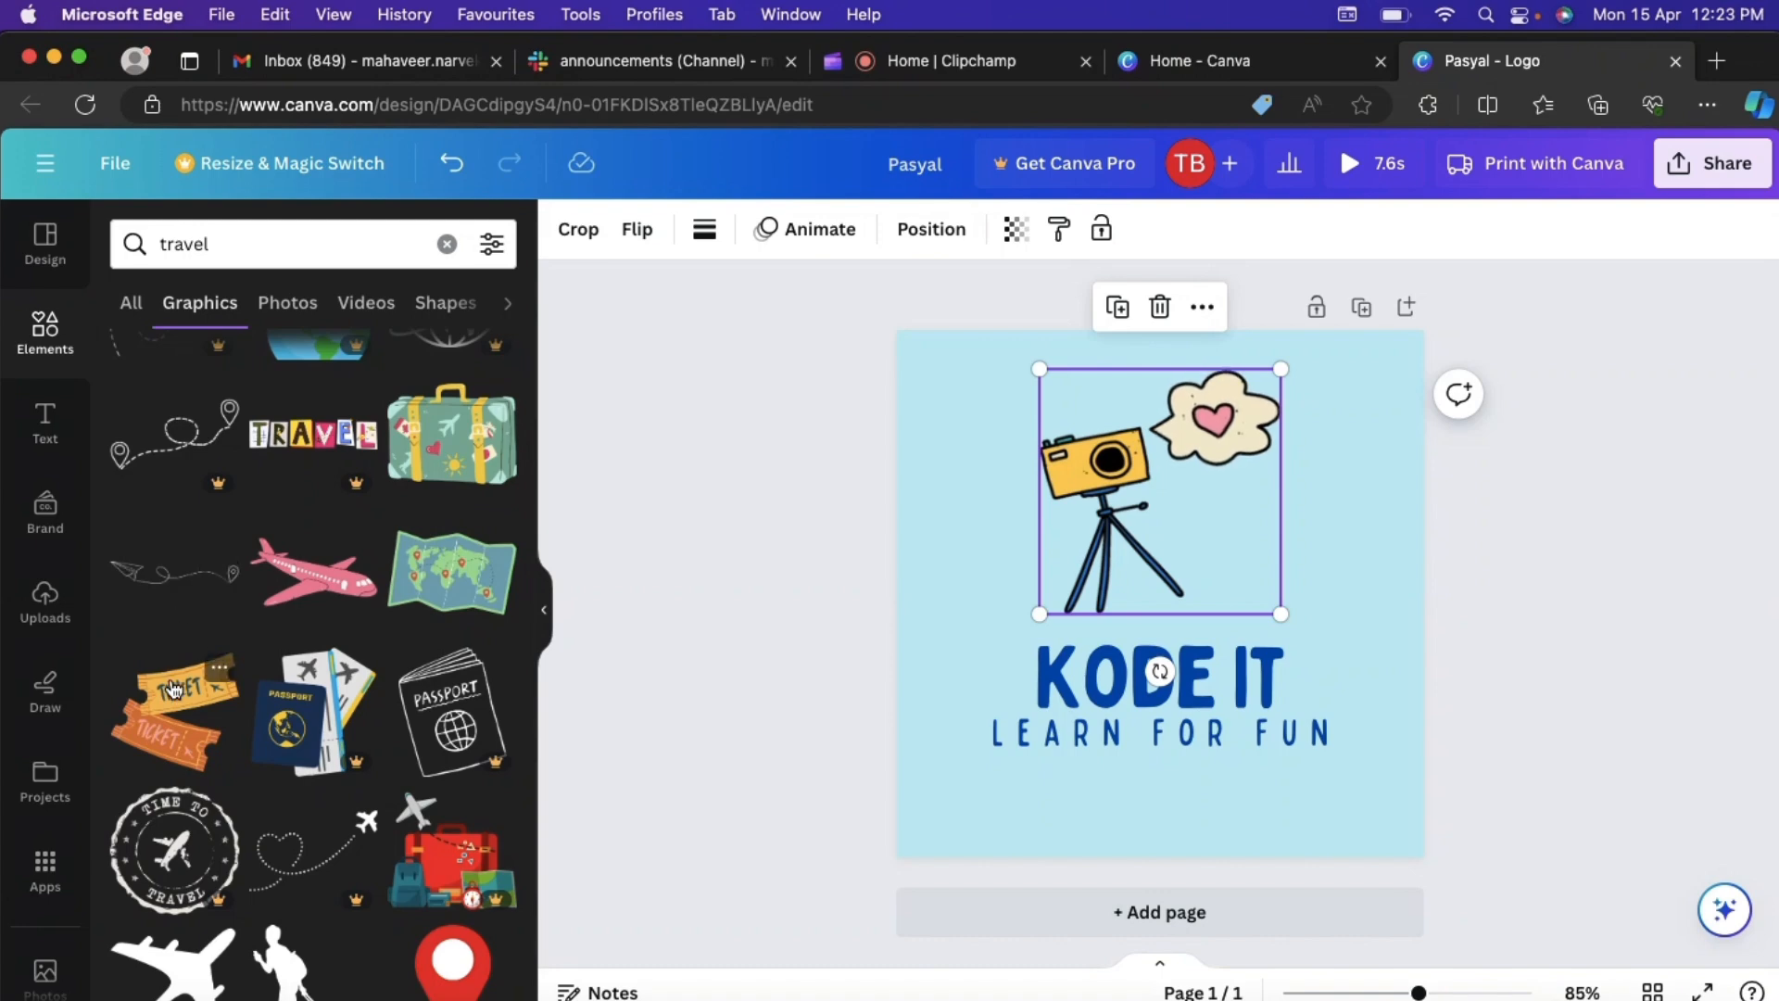
scroll(246, 777, down, 3)
scroll(246, 776, down, 2)
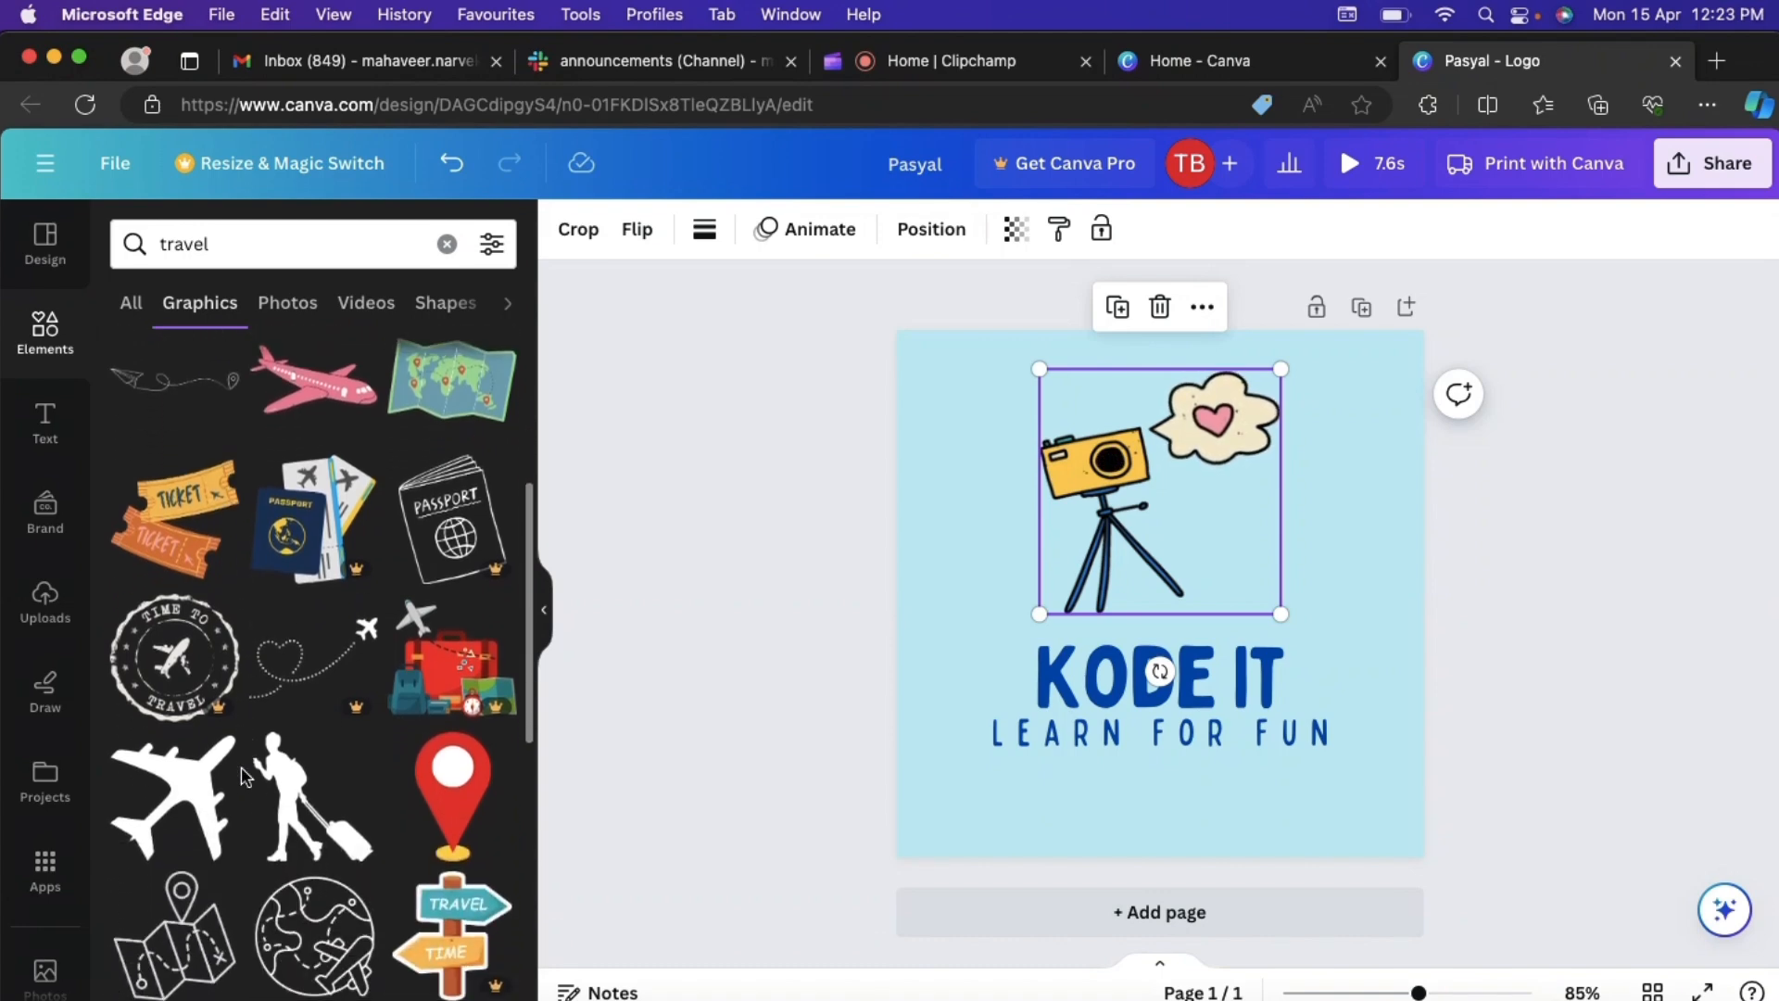
click(322, 819)
drag(1092, 591, 1241, 543)
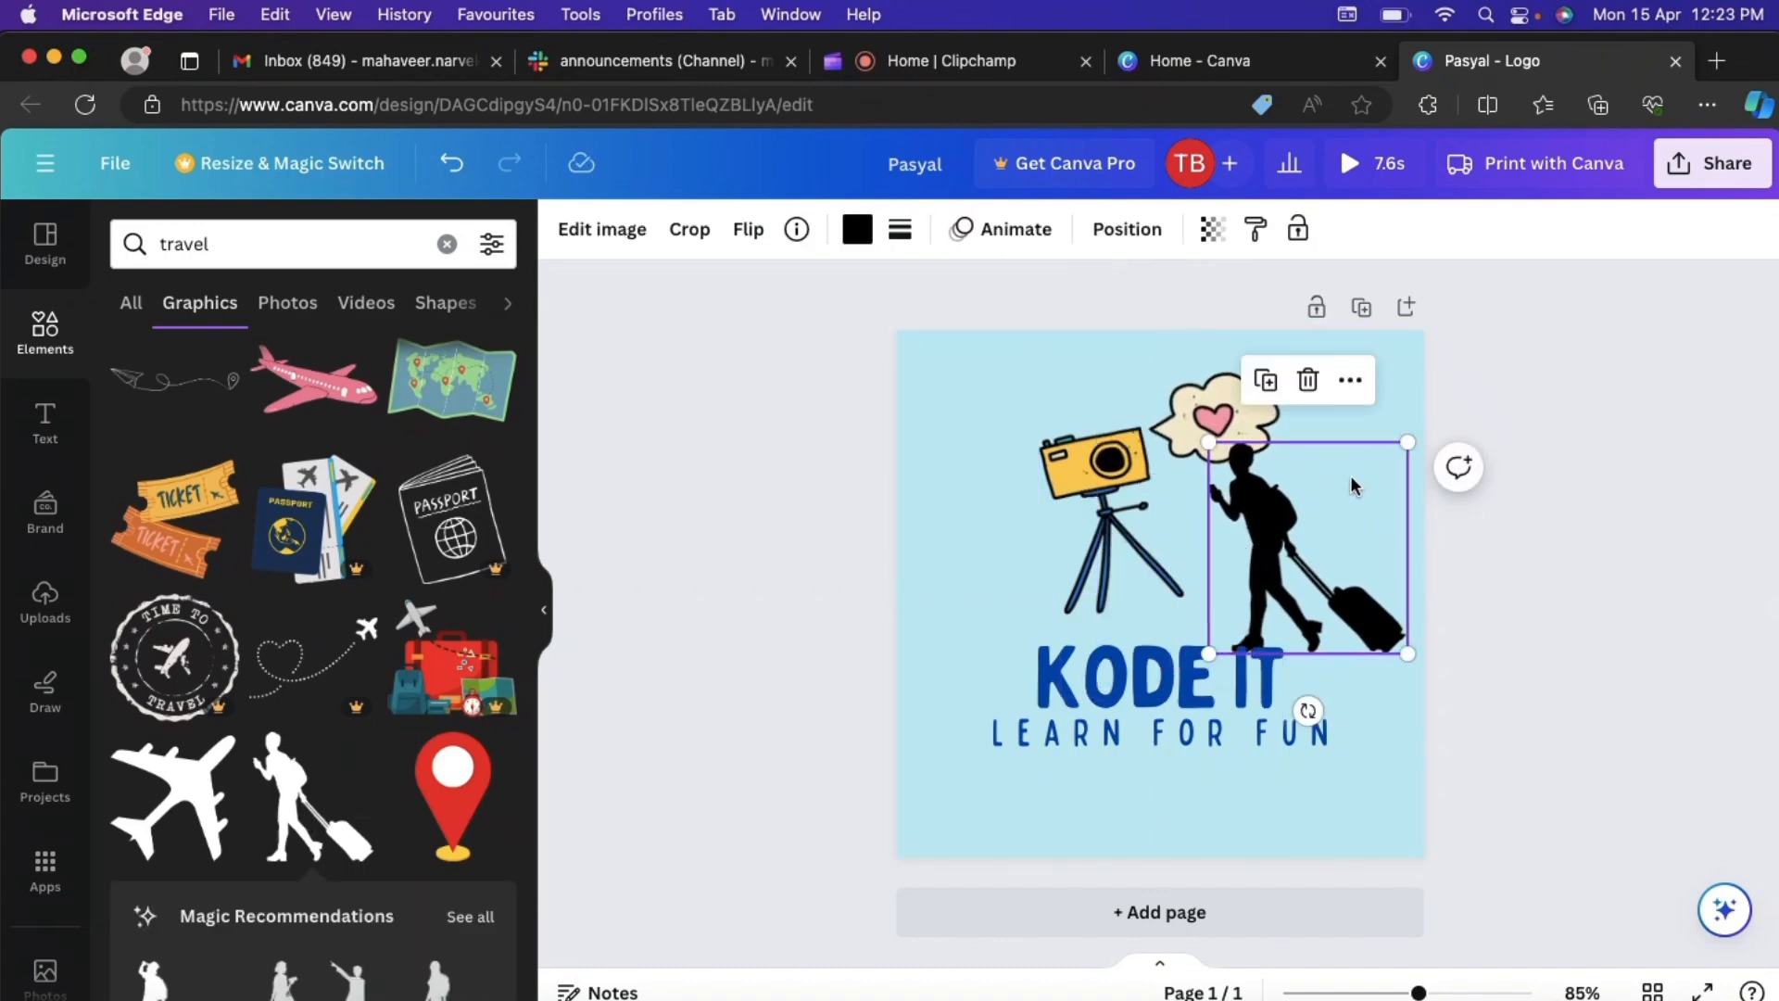
- Shrink the traveller silhouette slightly and arrange it to the left of the camera graphic, both just above the "KODE IT" heading
drag(1403, 439, 1370, 455)
drag(1300, 526, 1299, 540)
drag(1370, 470, 1354, 479)
drag(1287, 533, 983, 499)
drag(1113, 478, 1233, 491)
drag(991, 511, 1042, 546)
drag(1105, 484, 1137, 446)
click(769, 454)
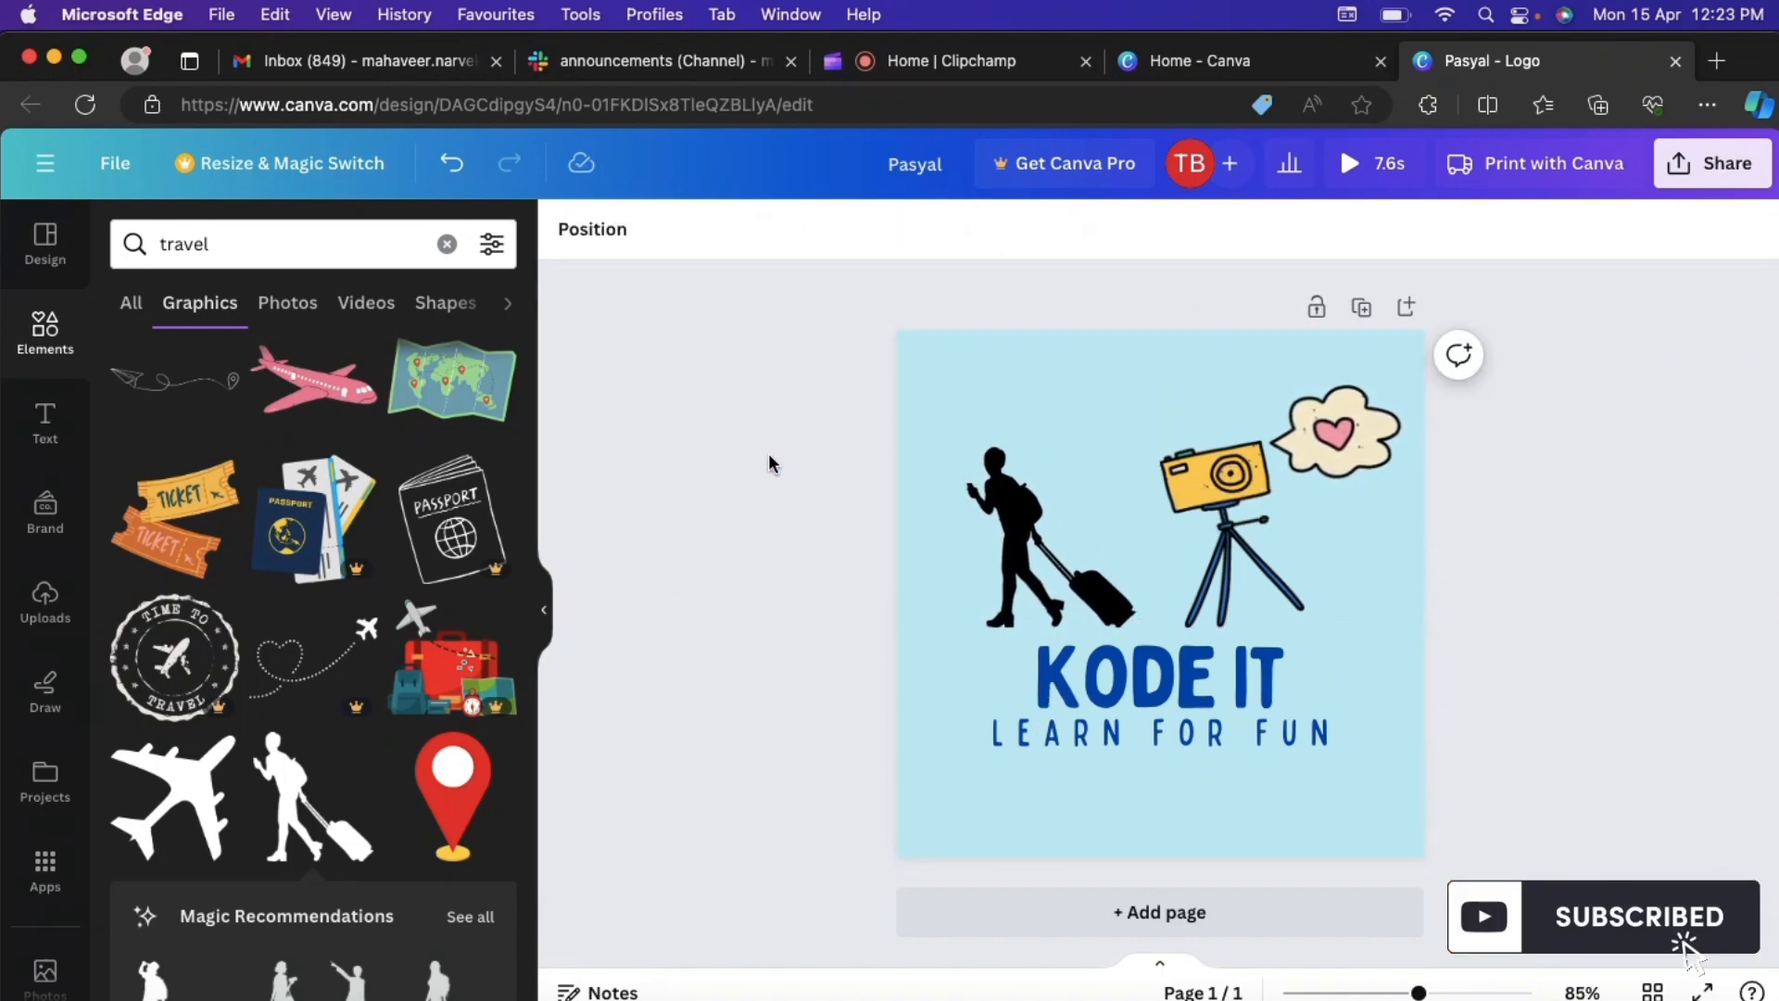
- Change the logo's background to the solid yellow from the default colours and deselect the page
click(956, 386)
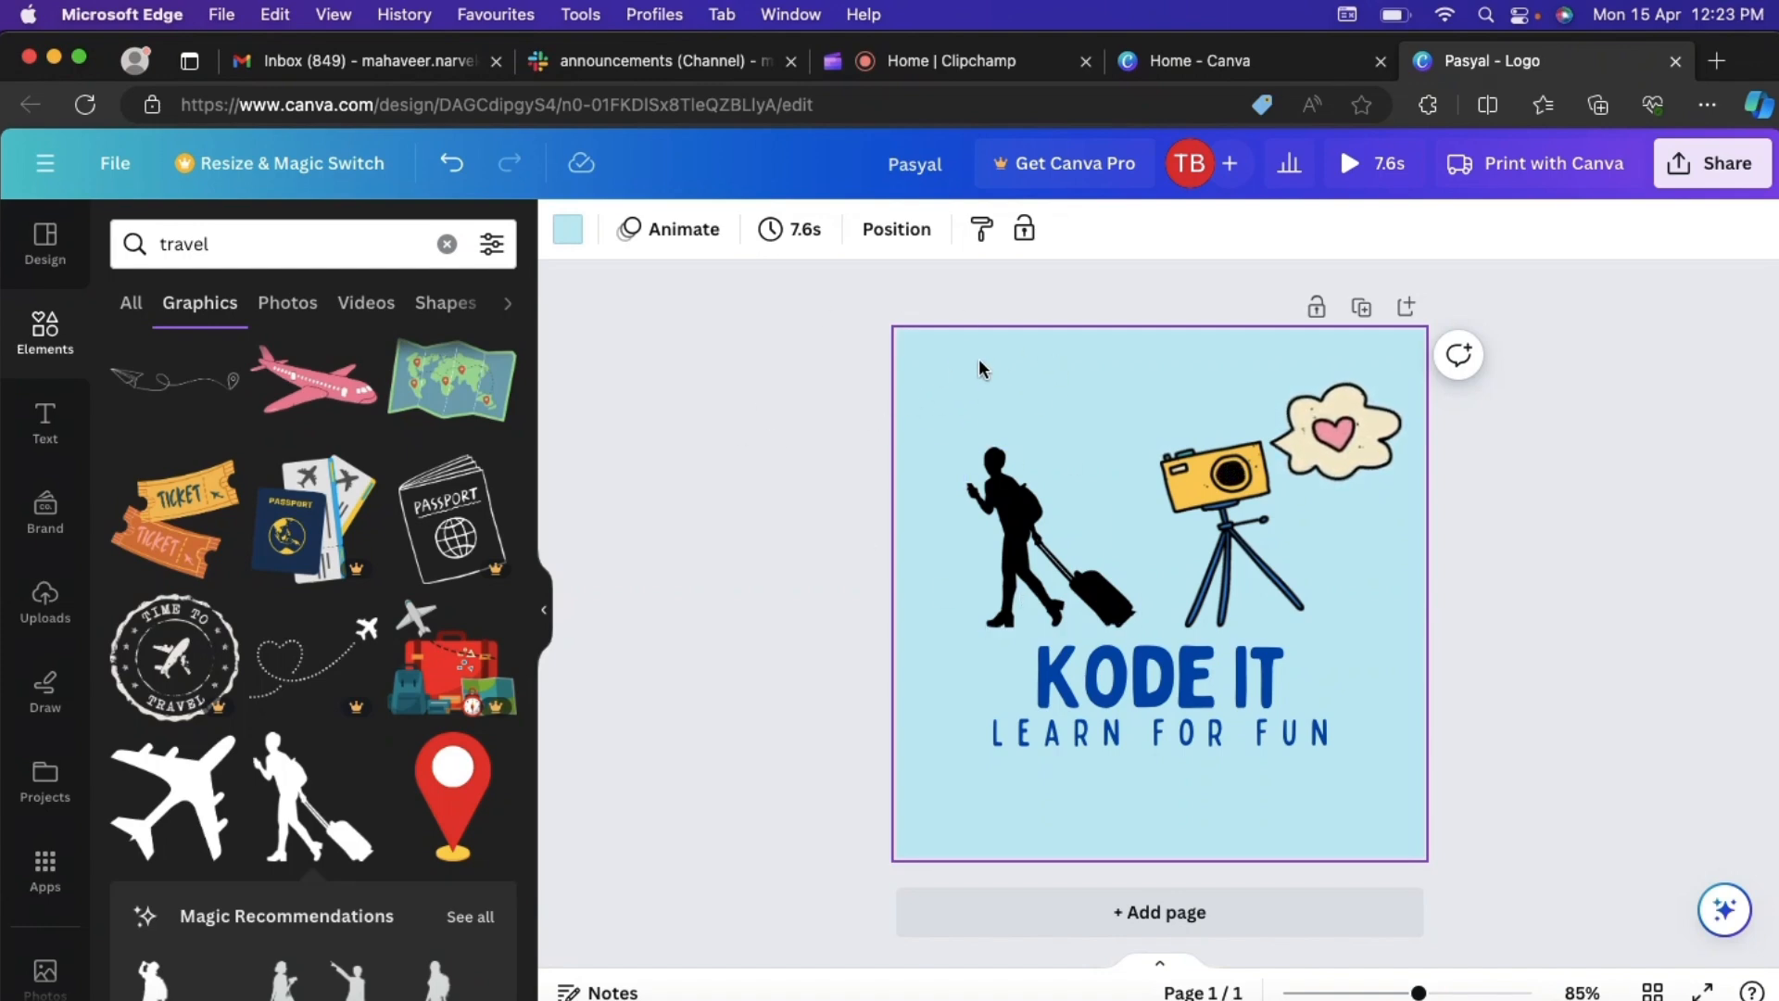
click(569, 243)
scroll(395, 722, down, 2)
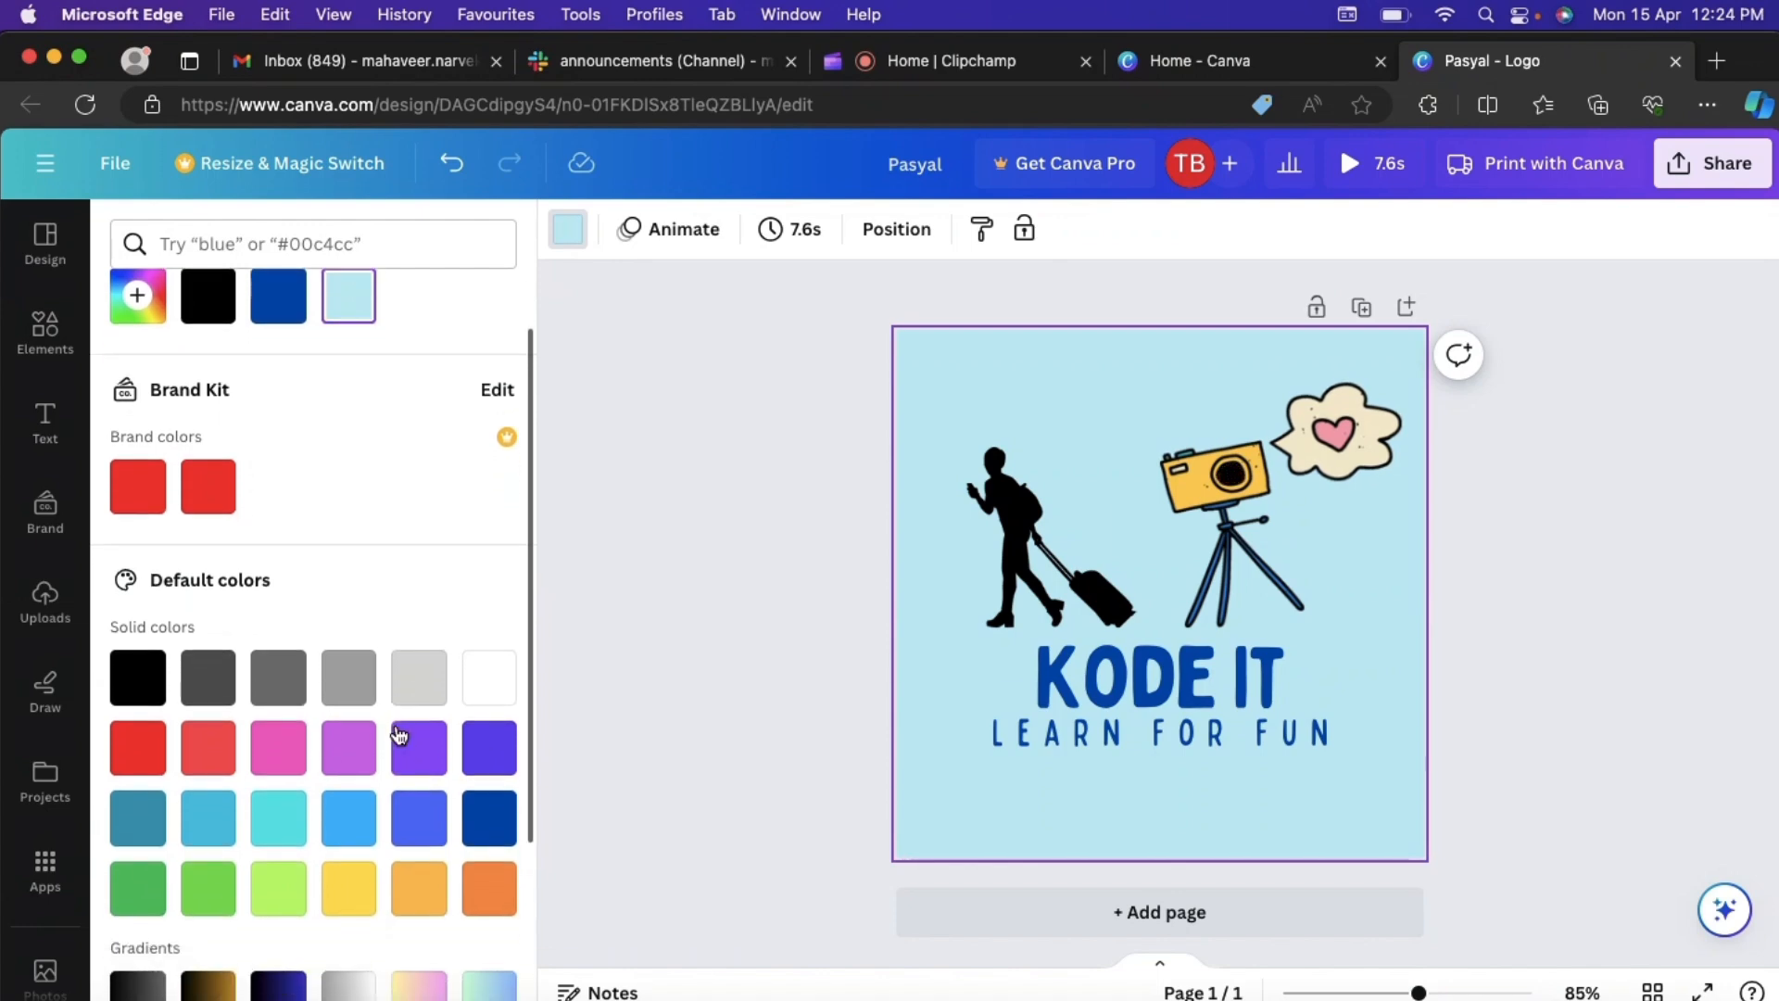
click(356, 886)
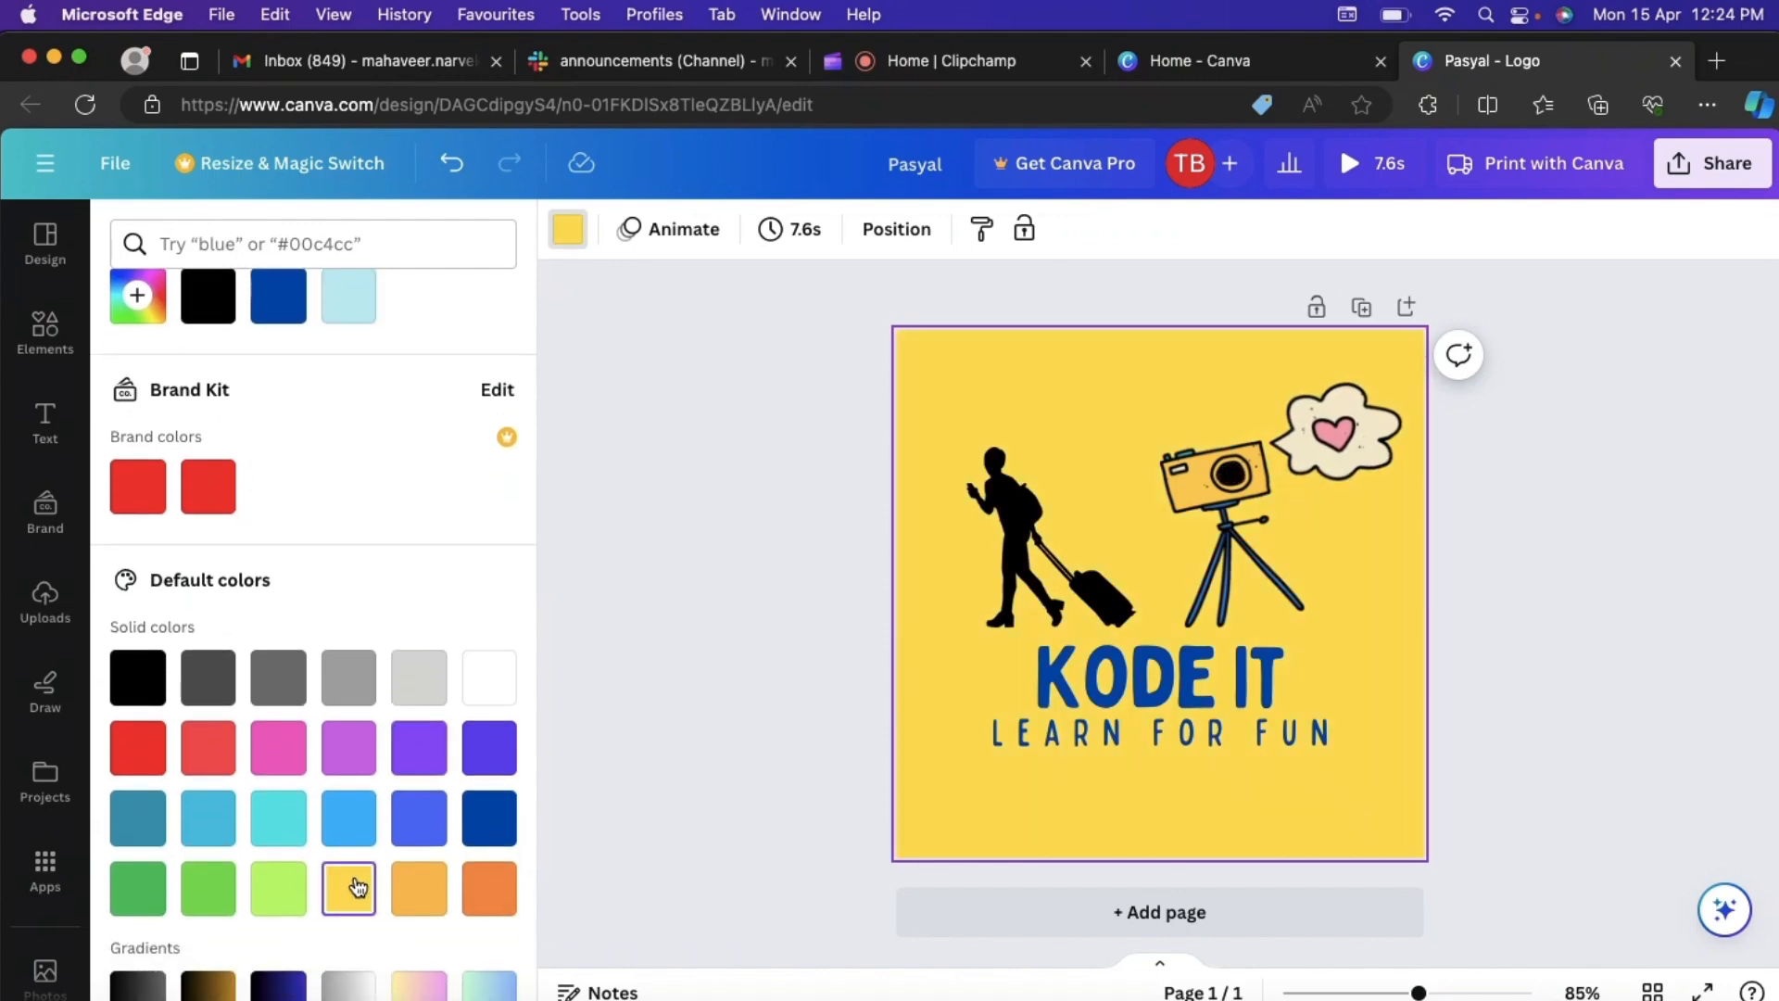
click(659, 704)
click(685, 578)
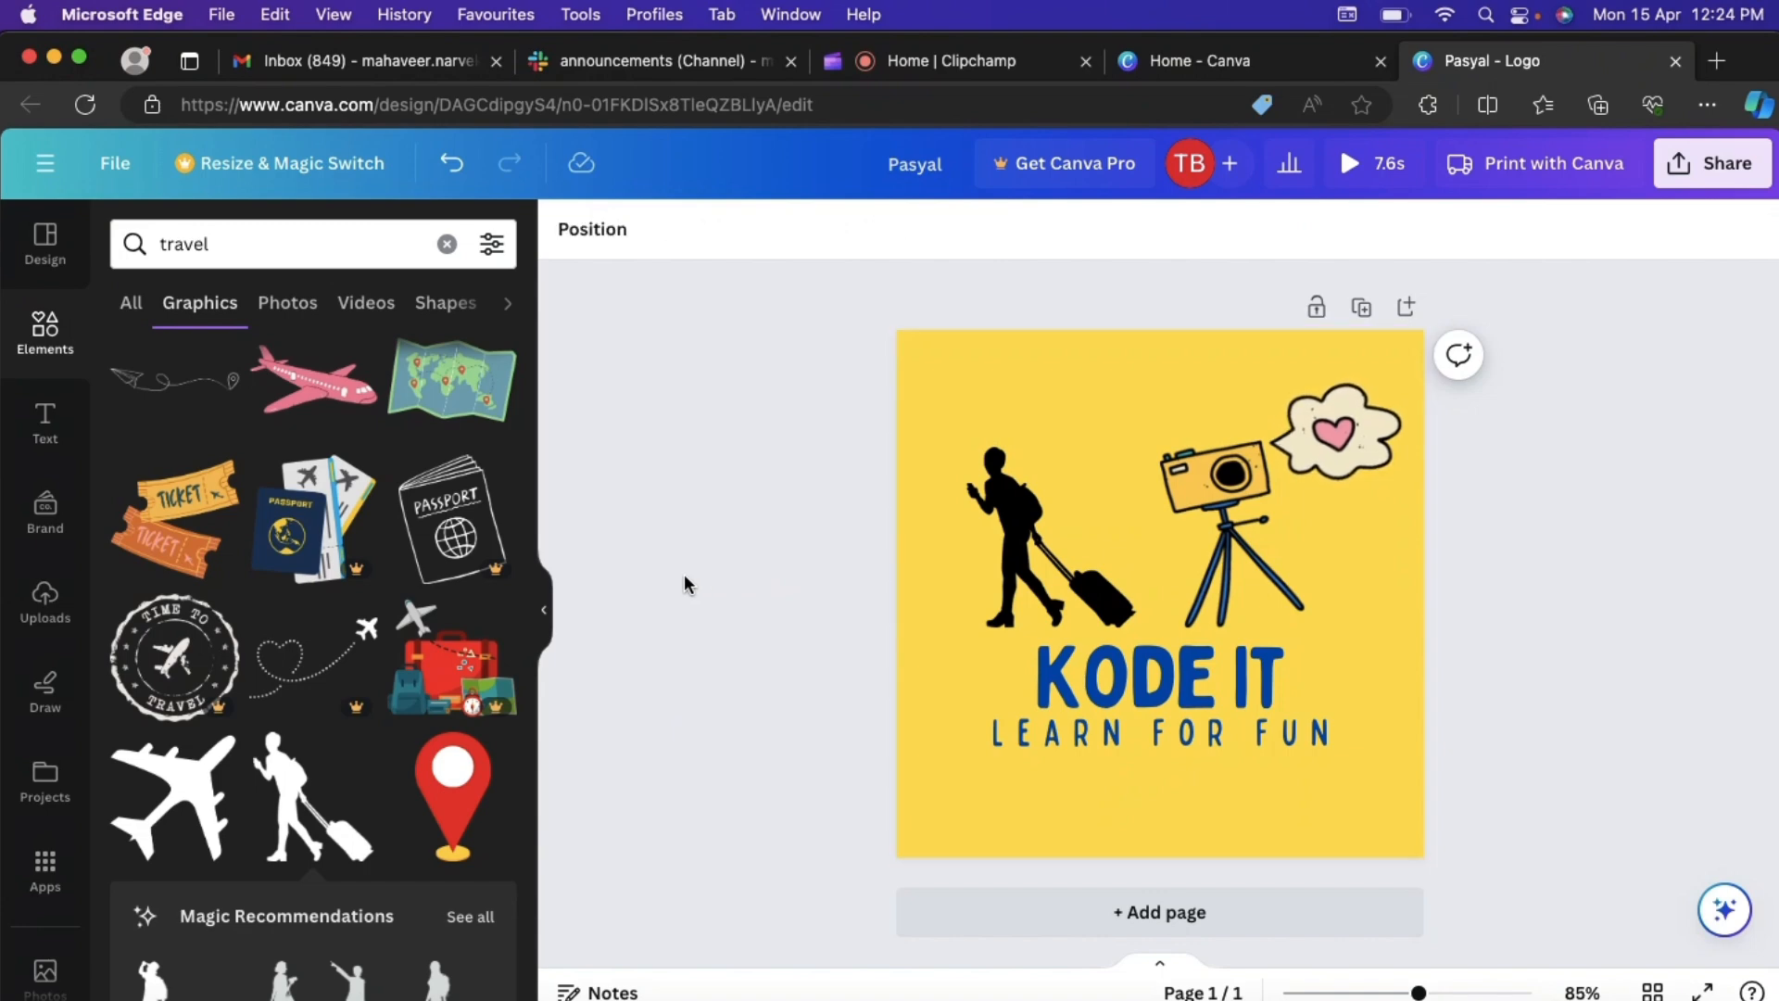